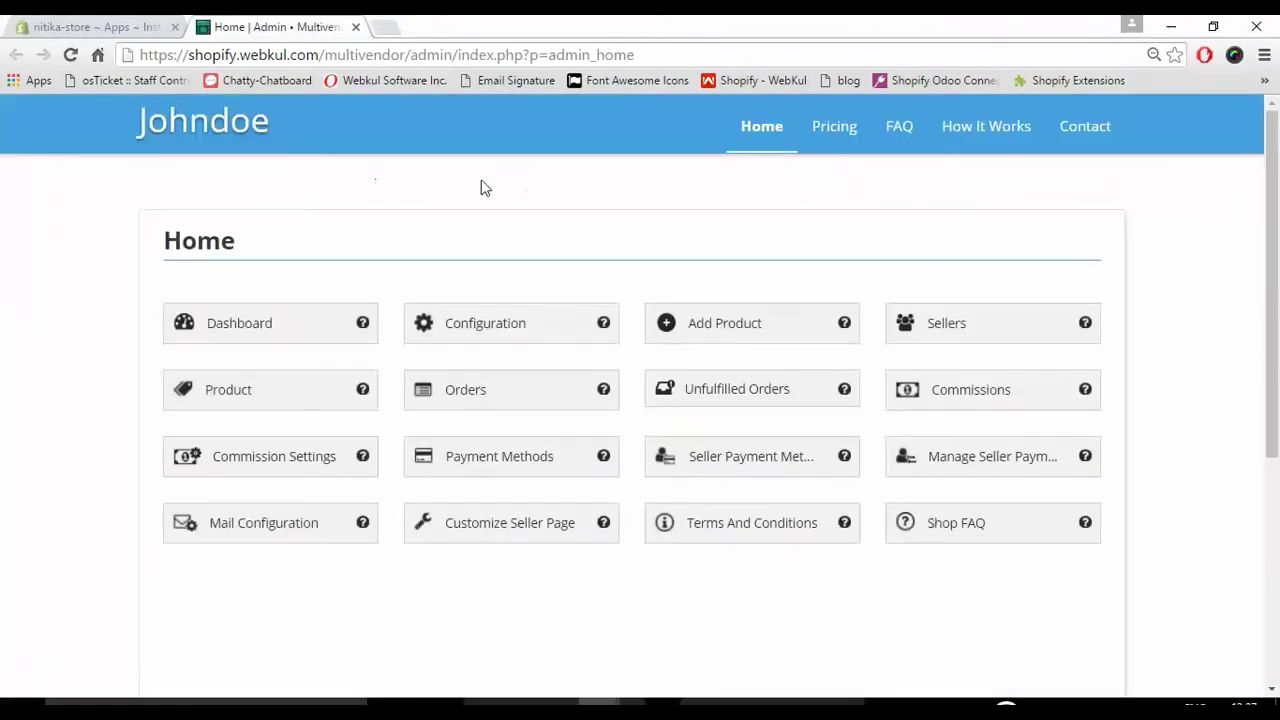
# - Confirm Product Add By Csv is enabled on the marketplace Configuration's Product tab
pyautogui.click(257, 322)
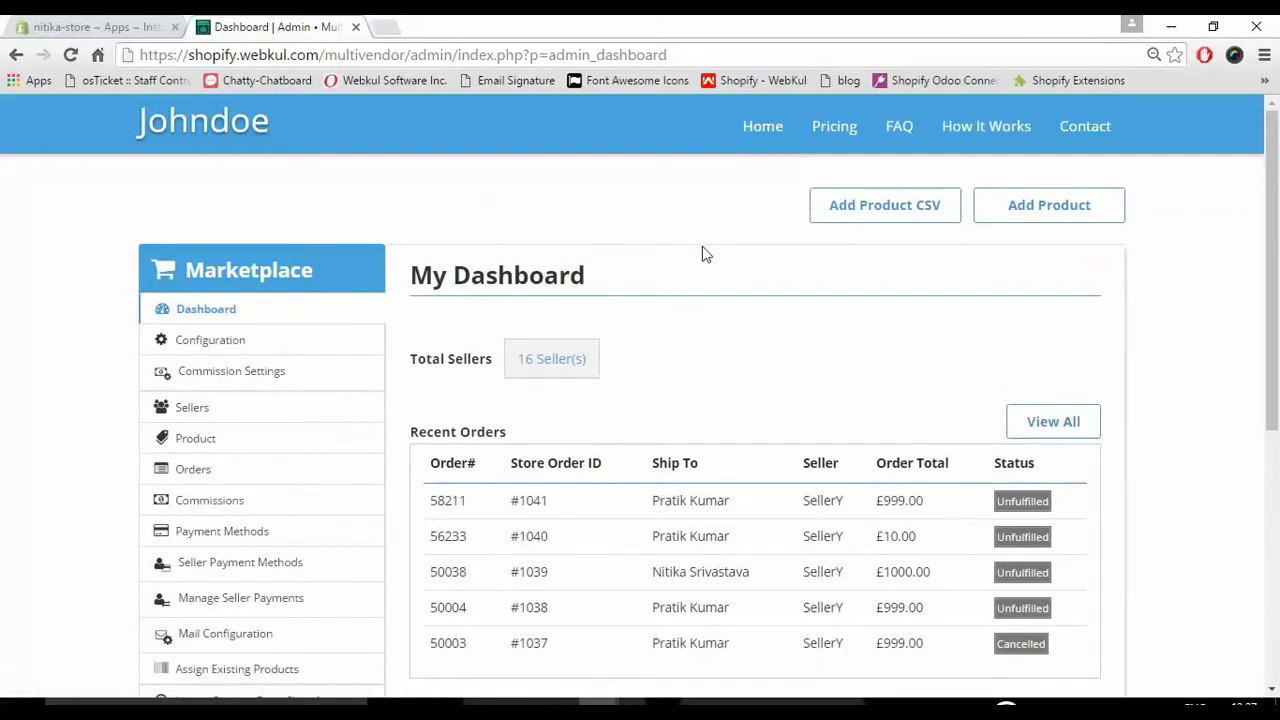
pyautogui.moveTo(1274, 242)
pyautogui.mouseDown()
pyautogui.moveTo(1278, 372)
pyautogui.moveTo(1278, 285)
pyautogui.mouseUp()
pyautogui.click(336, 266)
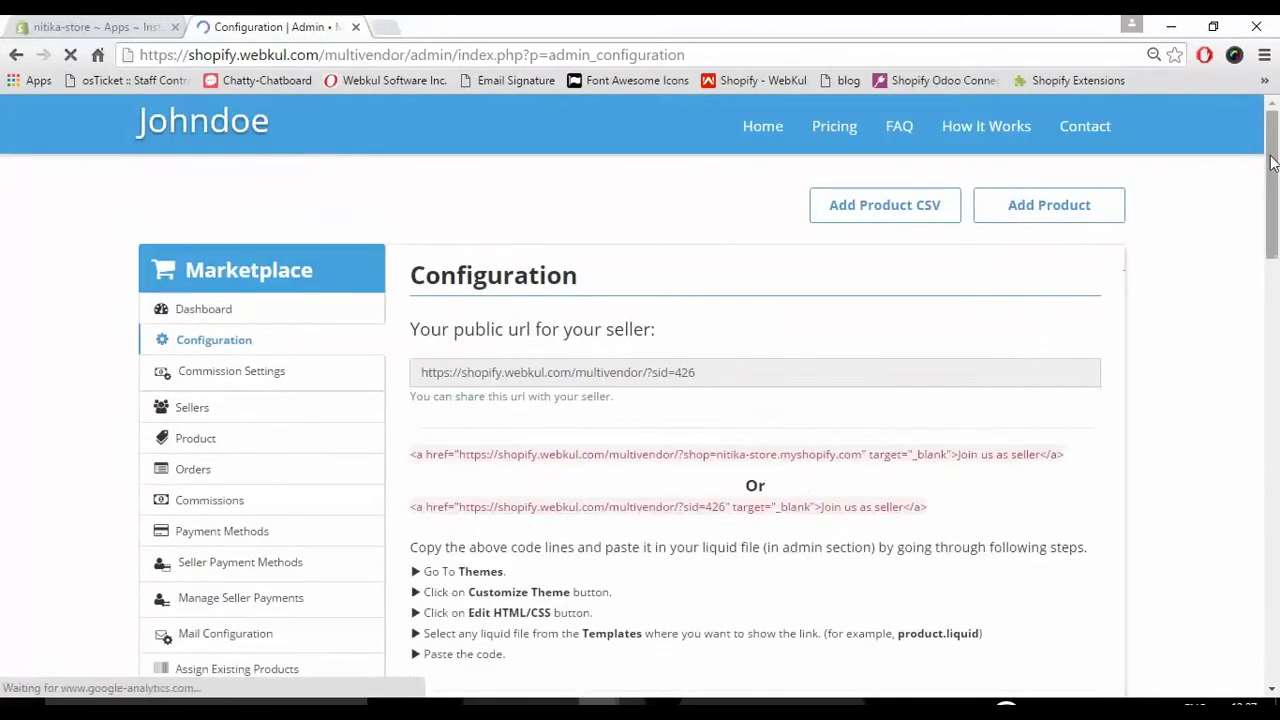
pyautogui.moveTo(1272, 163); pyautogui.dragTo(1272, 398)
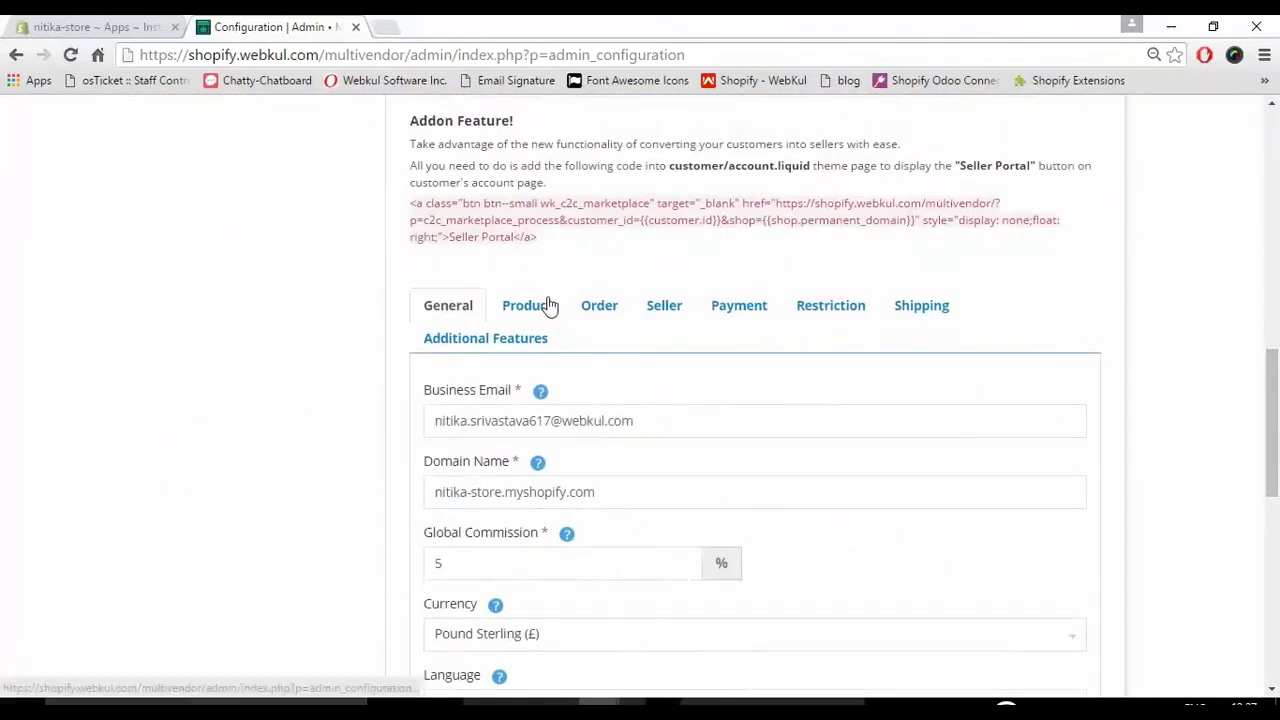
pyautogui.click(548, 305)
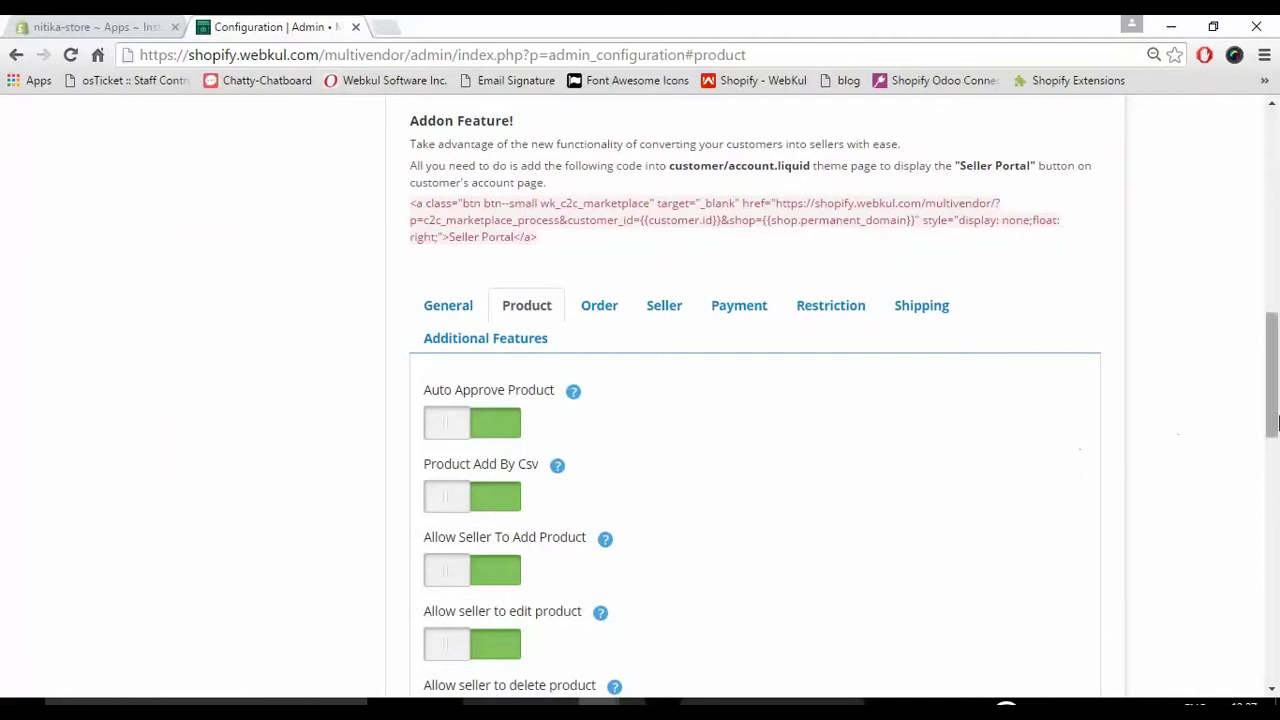
pyautogui.moveTo(1272, 423); pyautogui.dragTo(1274, 233)
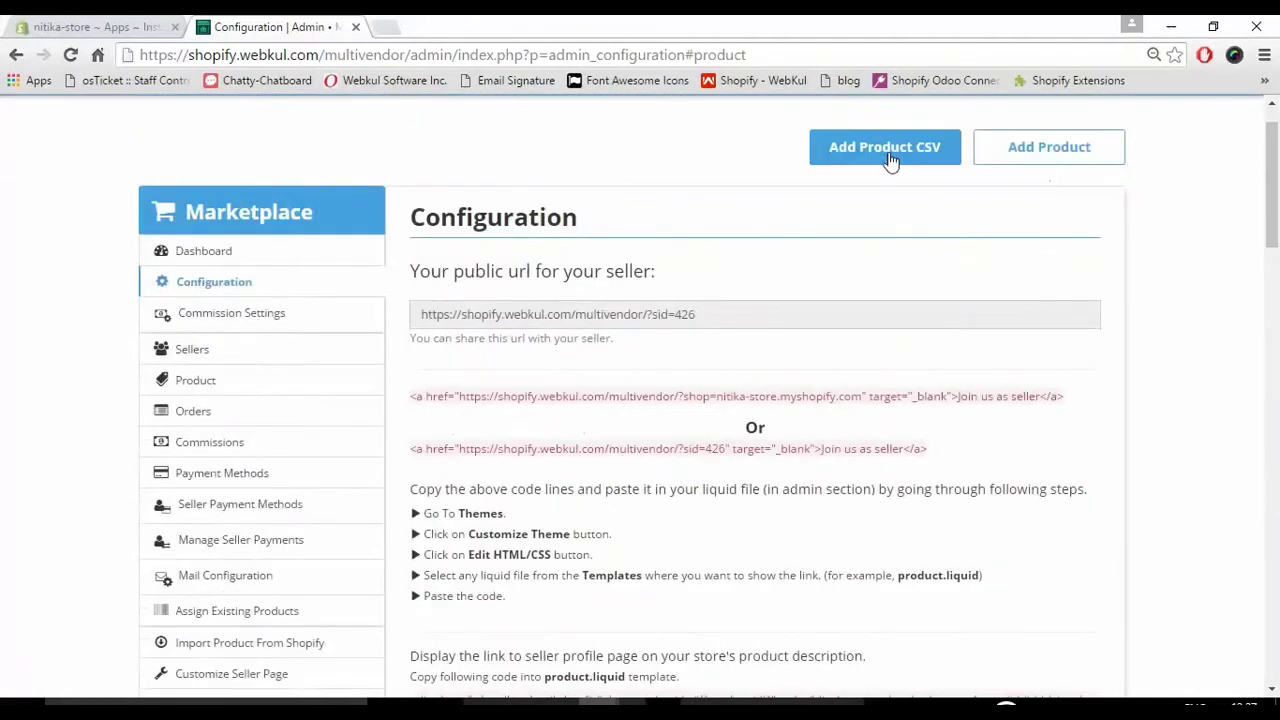
pyautogui.click(889, 160)
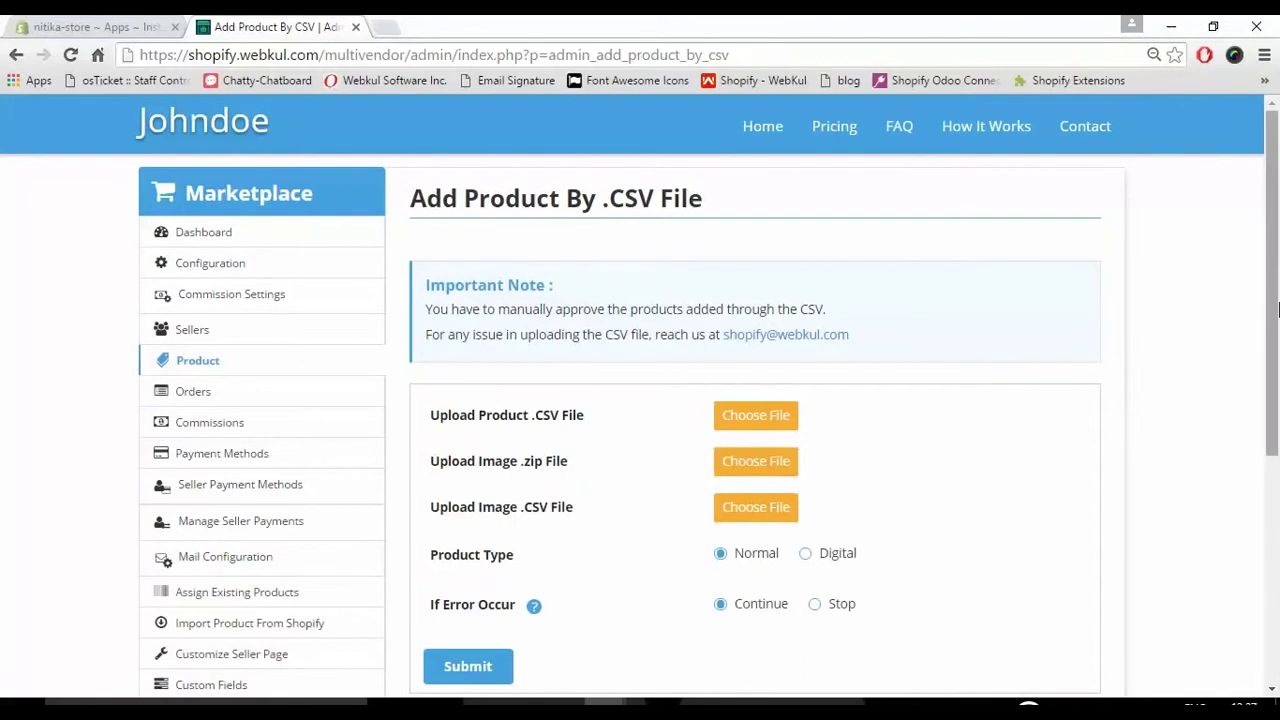
# - Scroll the Add Product By .CSV File page down to the instruction and example download links
pyautogui.scroll(-2, 1275, 390)
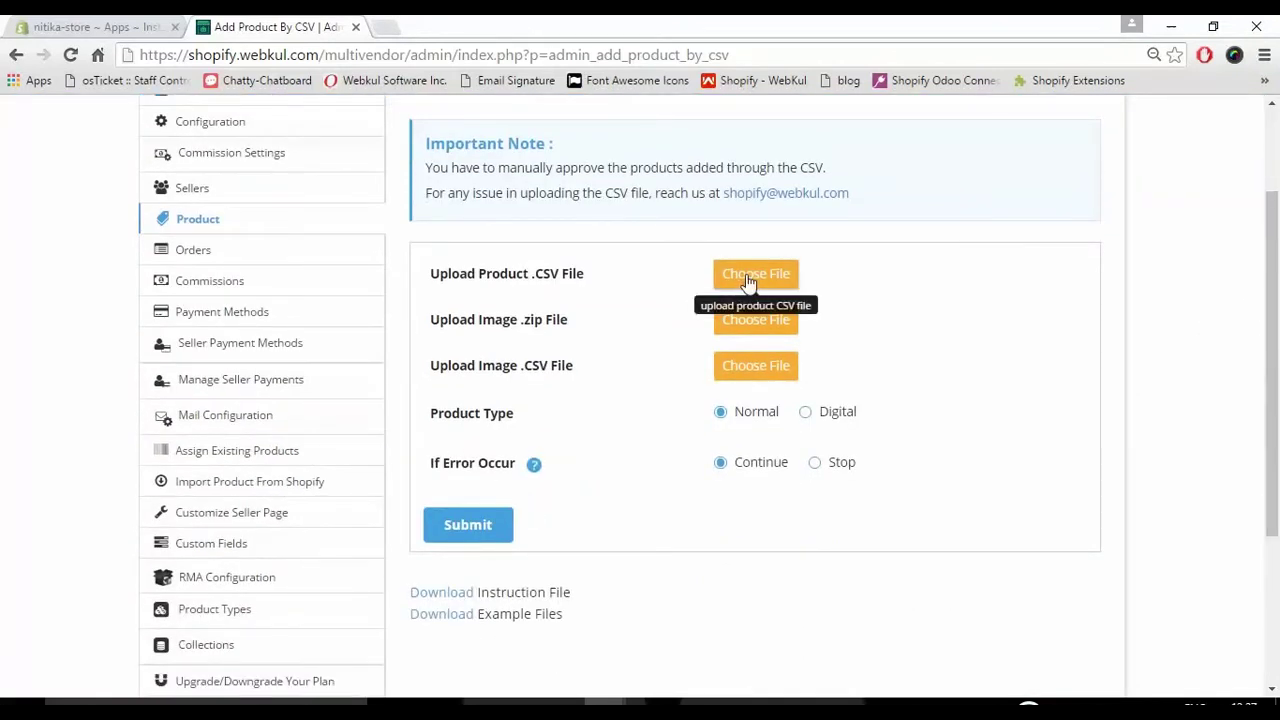
pyautogui.click(509, 526)
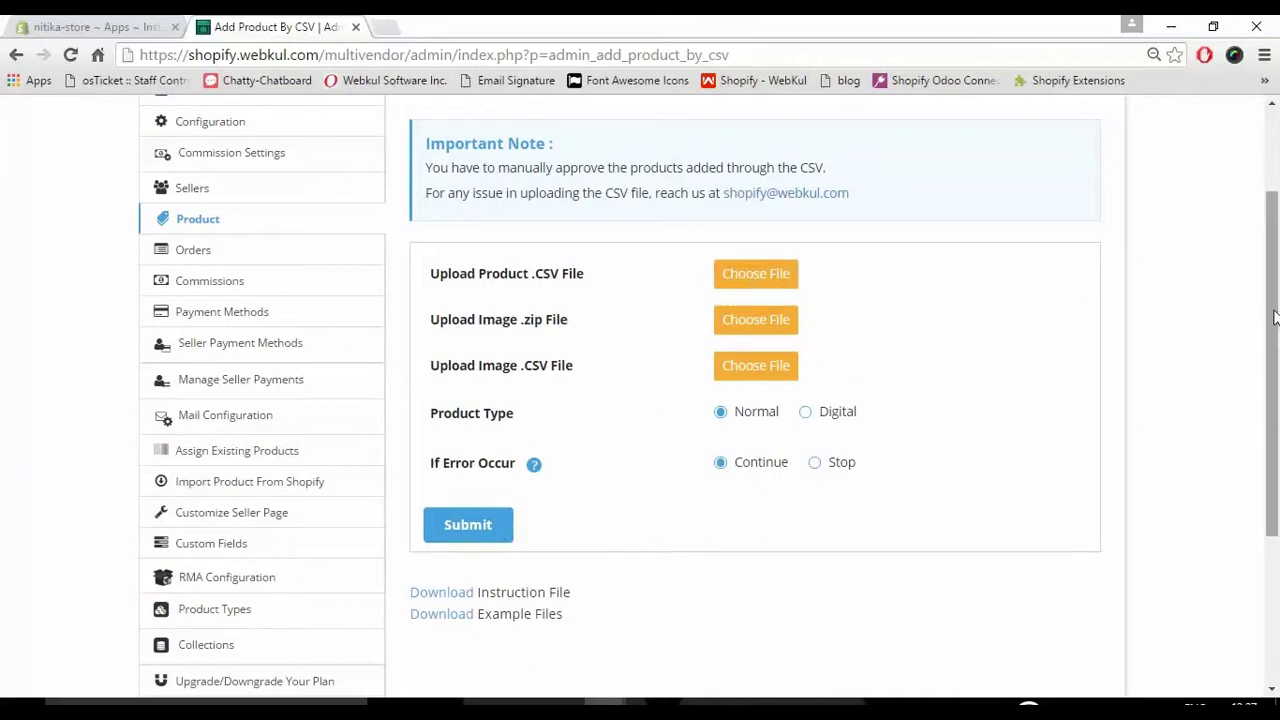
pyautogui.scroll(-2, 870, 420)
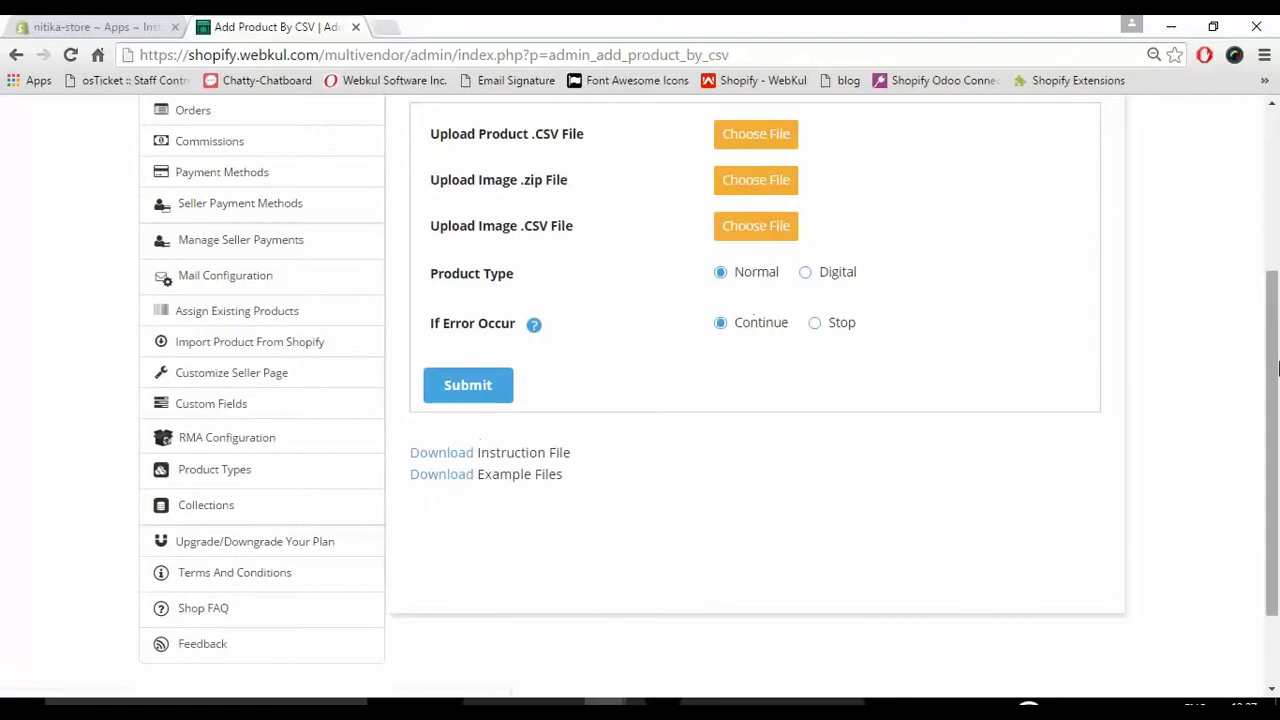
pyautogui.moveTo(1276, 396); pyautogui.dragTo(1276, 316)
pyautogui.scroll(-1, 1276, 316)
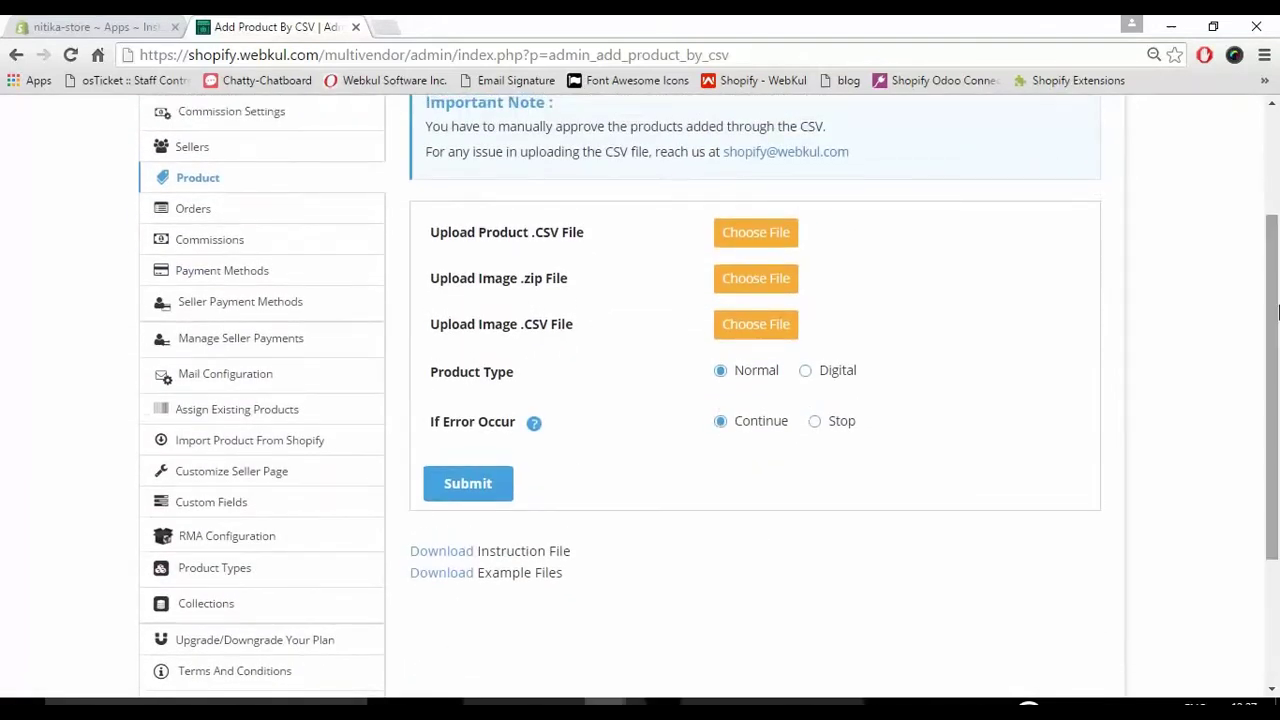
# - Download the instruction file and open the Merchant Image CSV guide from its Instructions folder
pyautogui.click(449, 558)
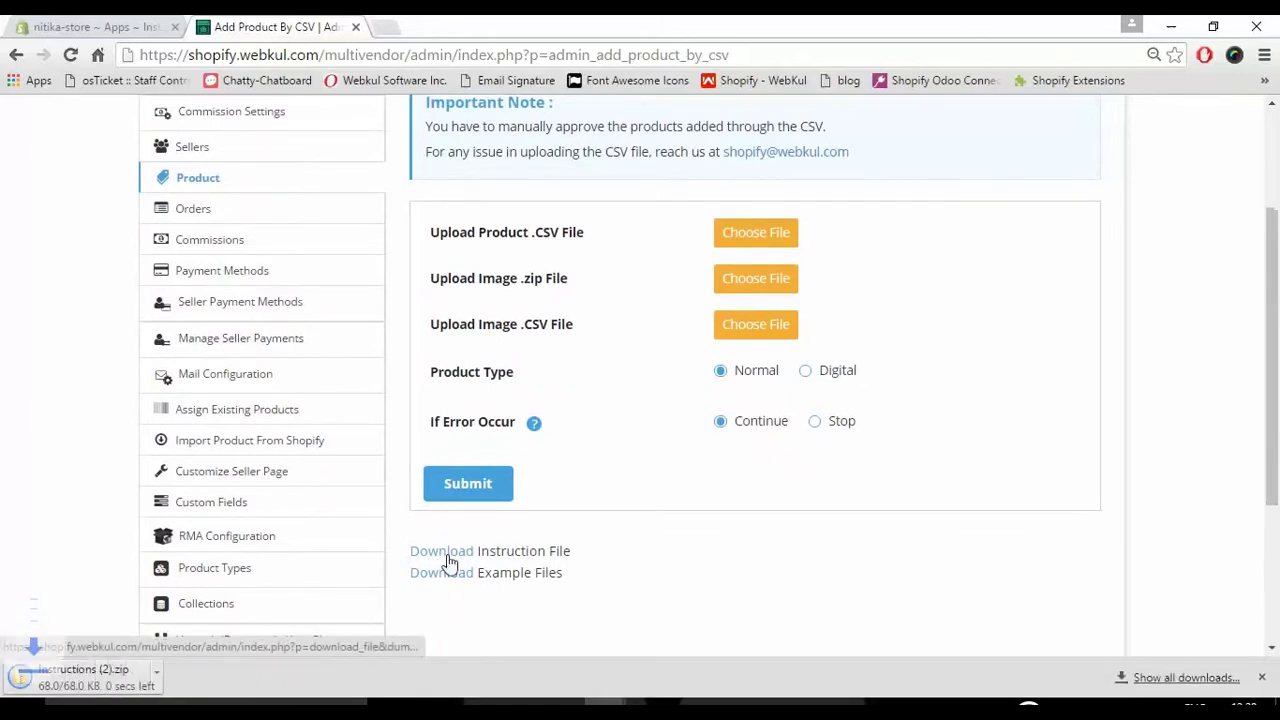
pyautogui.click(67, 686)
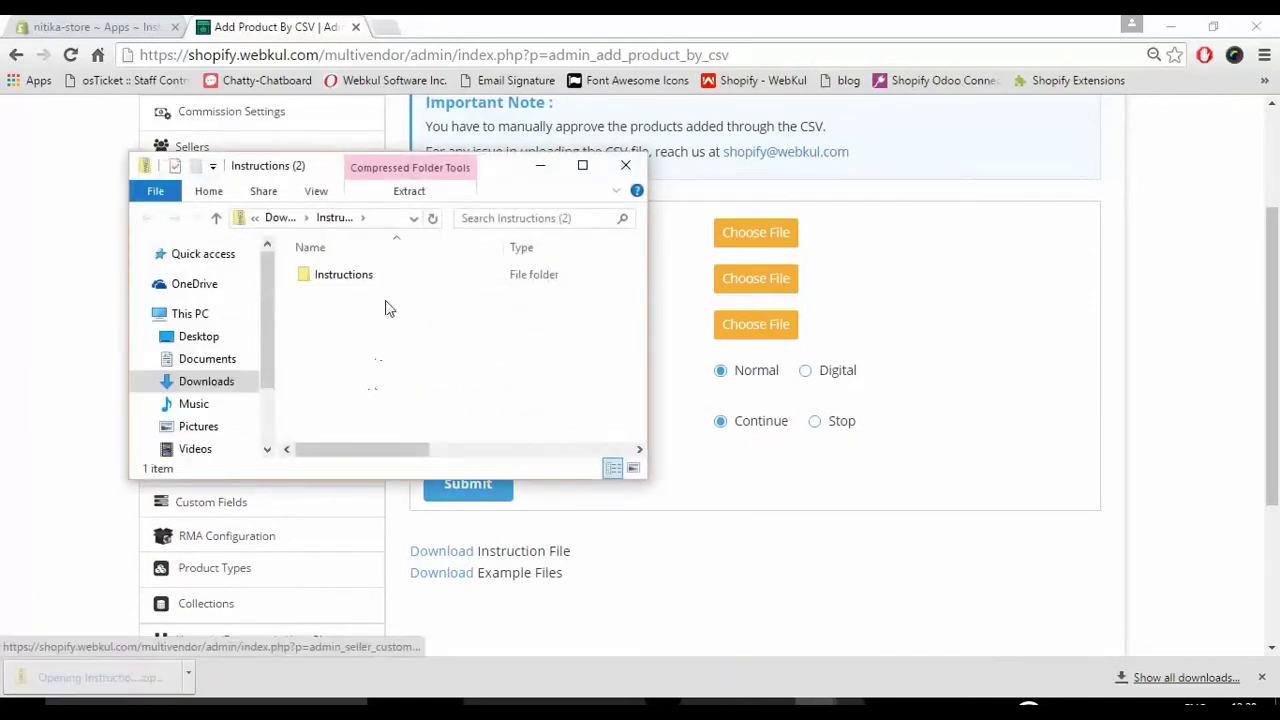
pyautogui.doubleClick(399, 282)
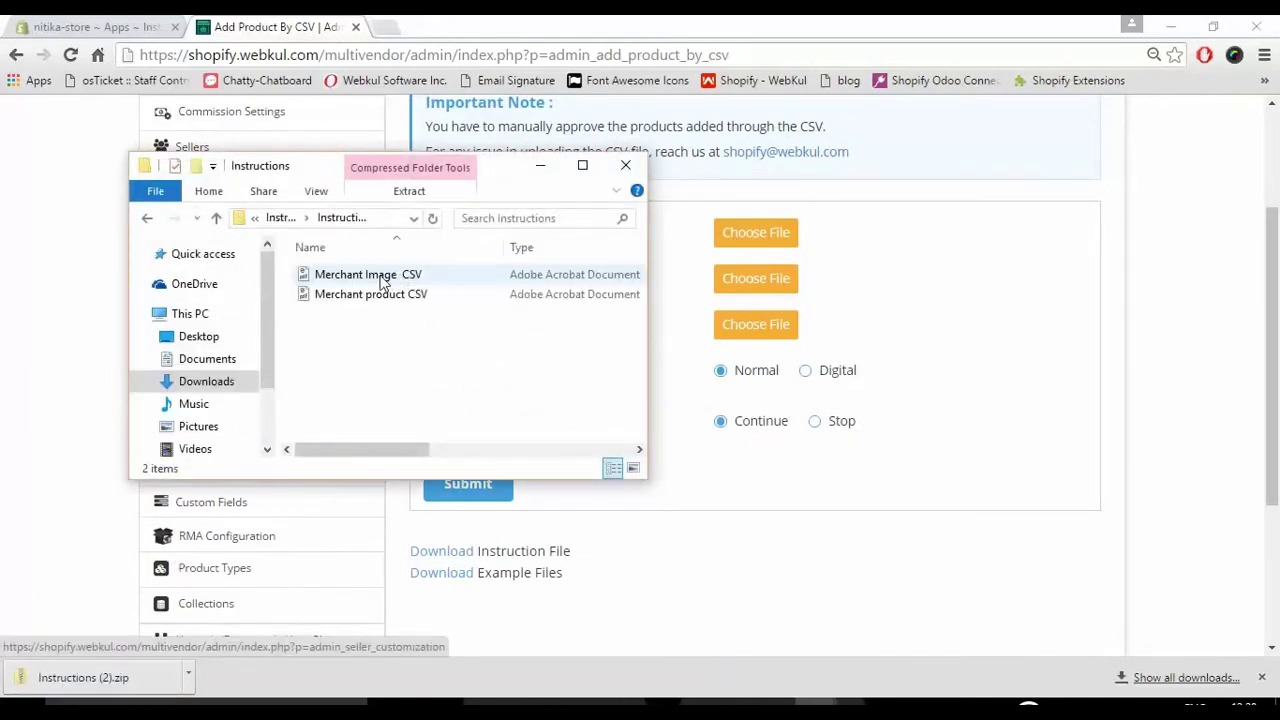
pyautogui.doubleClick(383, 278)
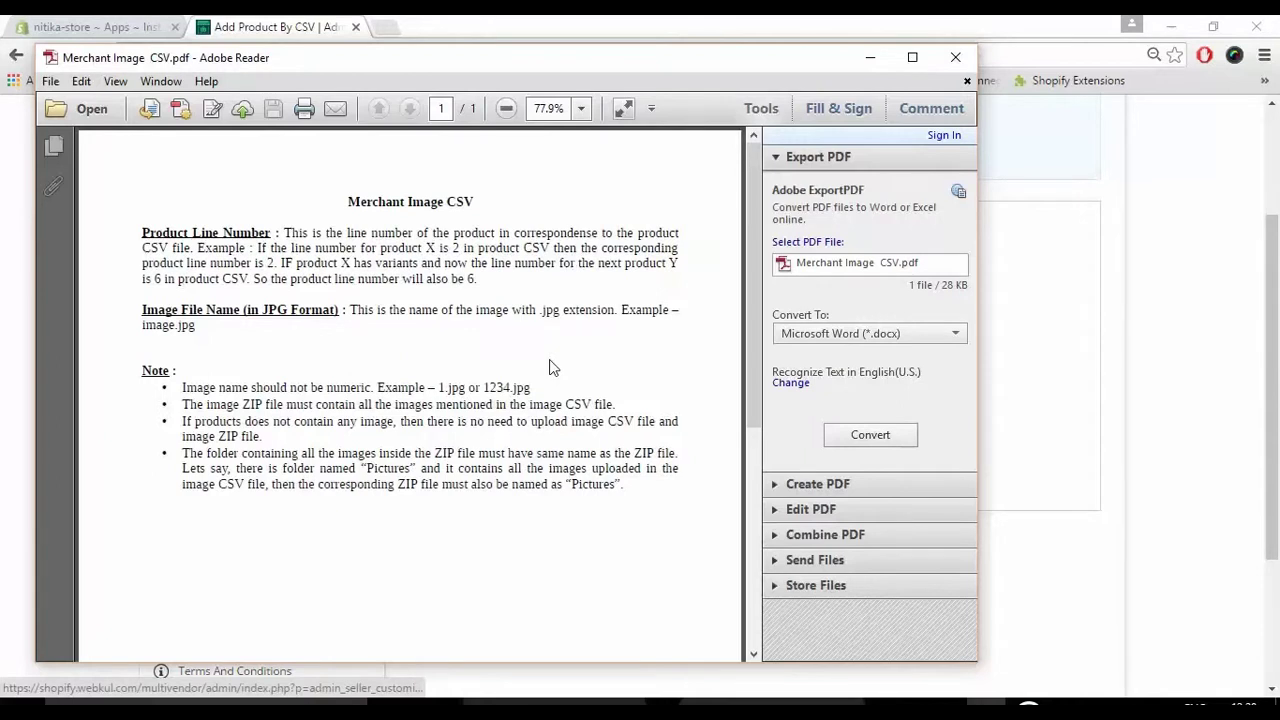
# - Minimize the Merchant Image CSV guide in Adobe Reader after reading it
pyautogui.click(870, 60)
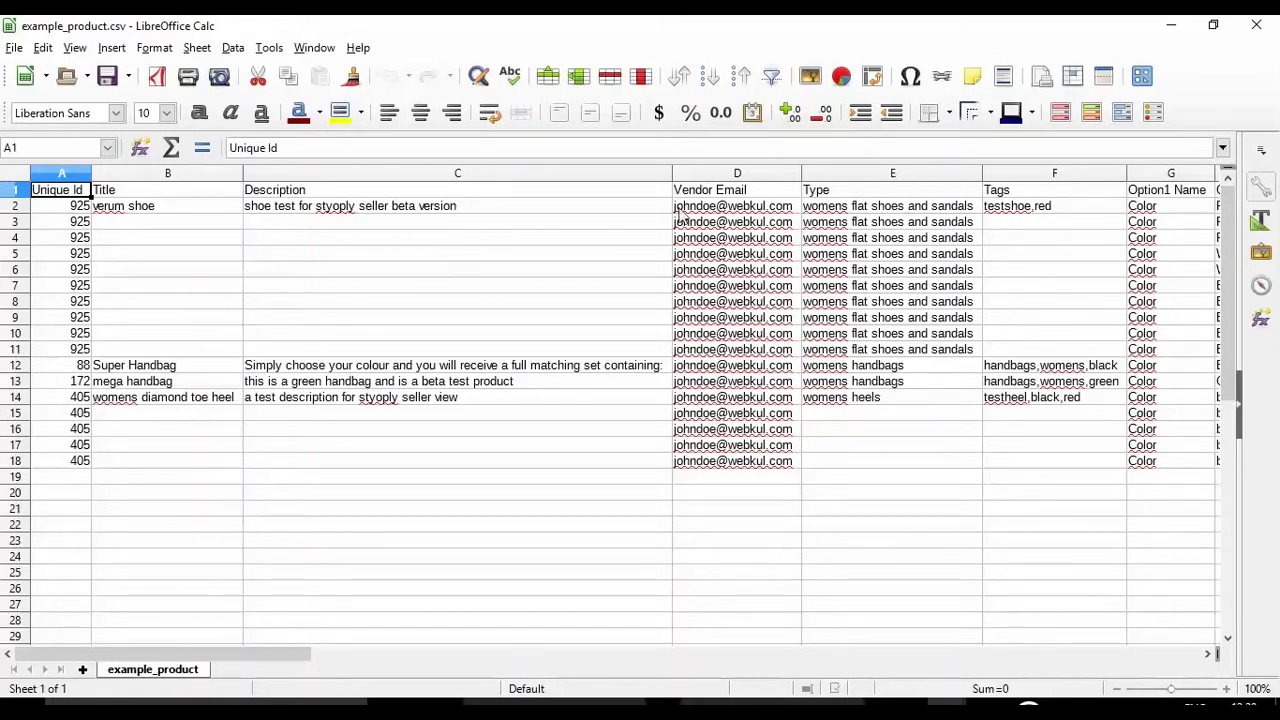
# - Review example_product.csv's Vendor Email, Tags and Option1 Name columns and first product row (Unique Id 925)
pyautogui.click(702, 196)
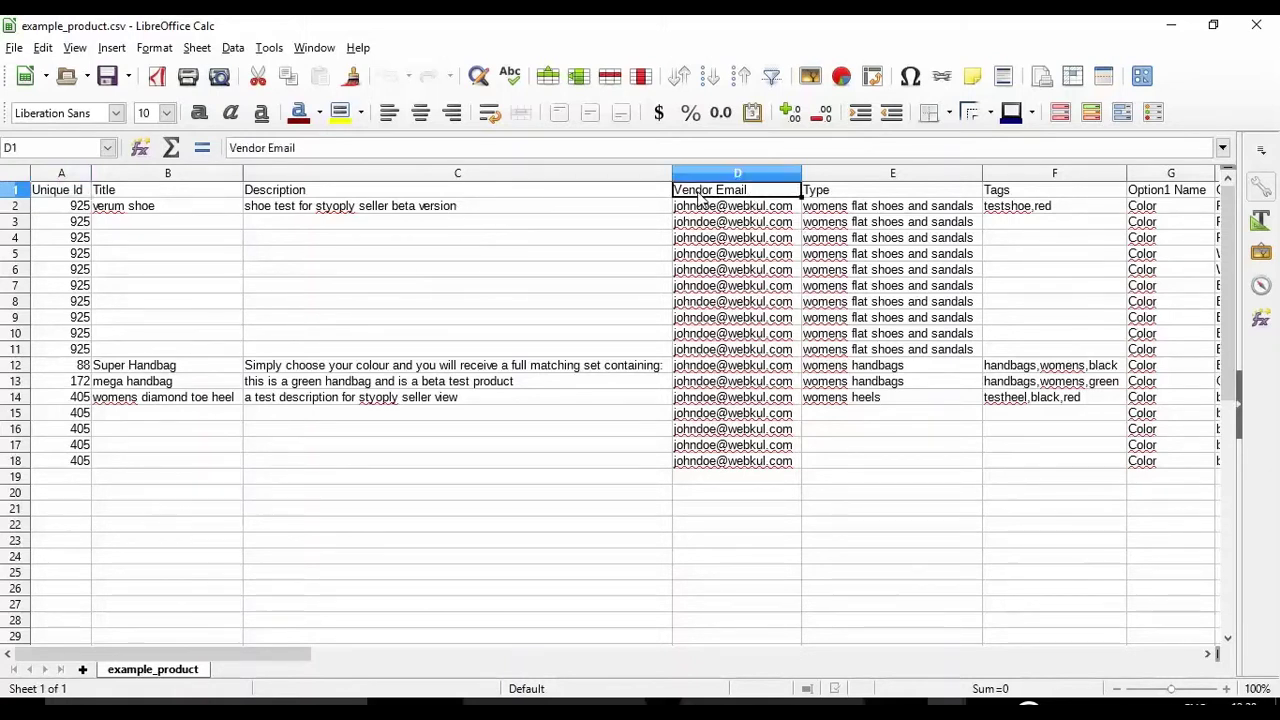
pyautogui.click(1028, 194)
pyautogui.click(1155, 195)
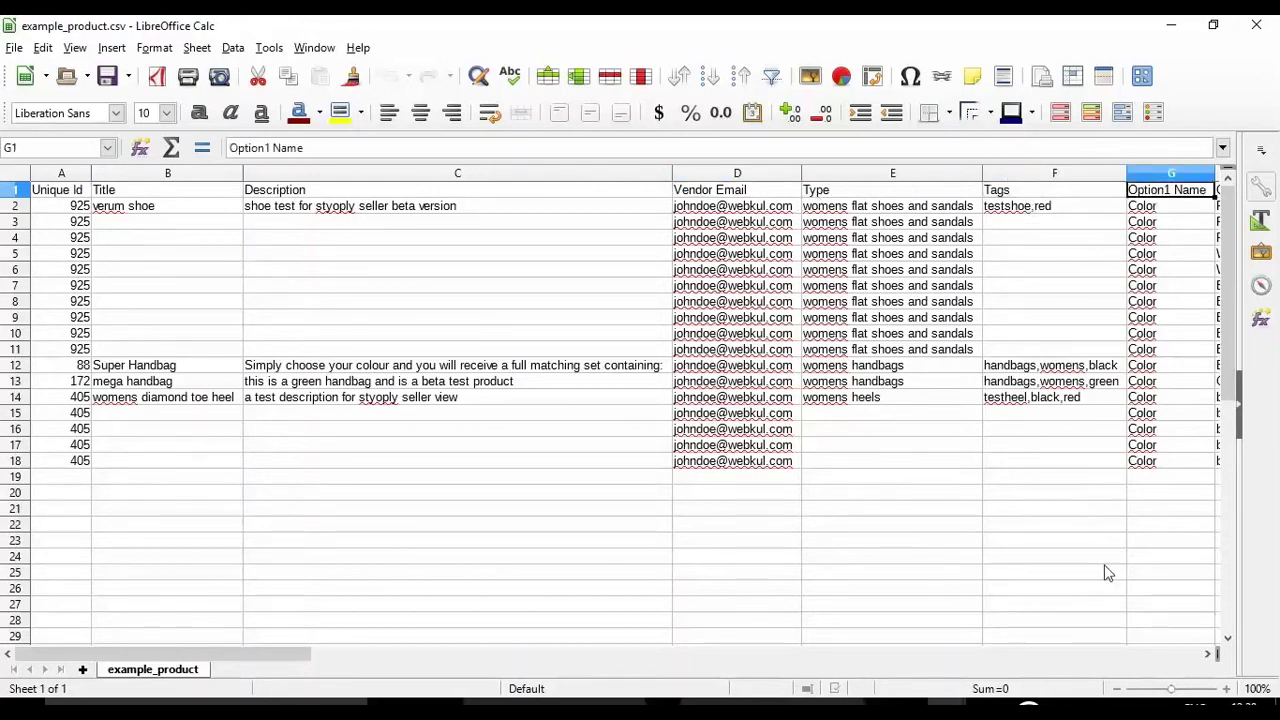
pyautogui.moveTo(281, 664)
pyautogui.mouseDown()
pyautogui.moveTo(443, 674)
pyautogui.moveTo(75, 213)
pyautogui.mouseUp()
pyautogui.click(58, 208)
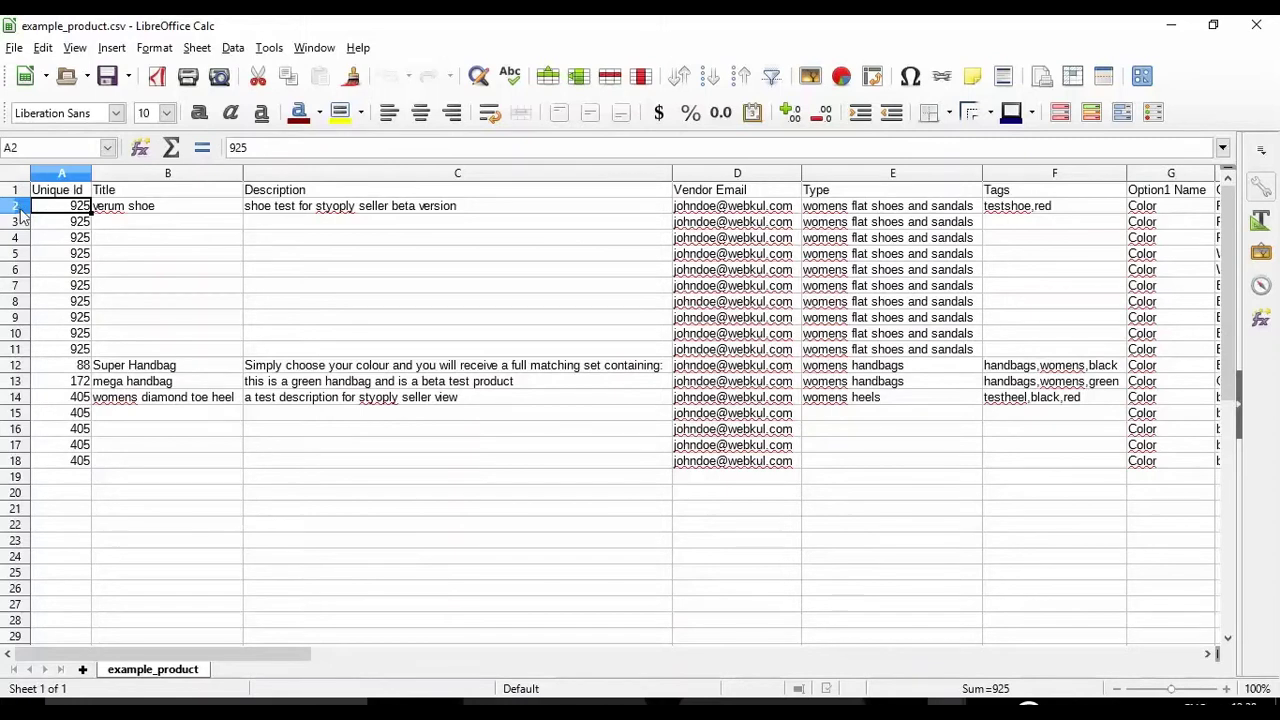
pyautogui.click(18, 207)
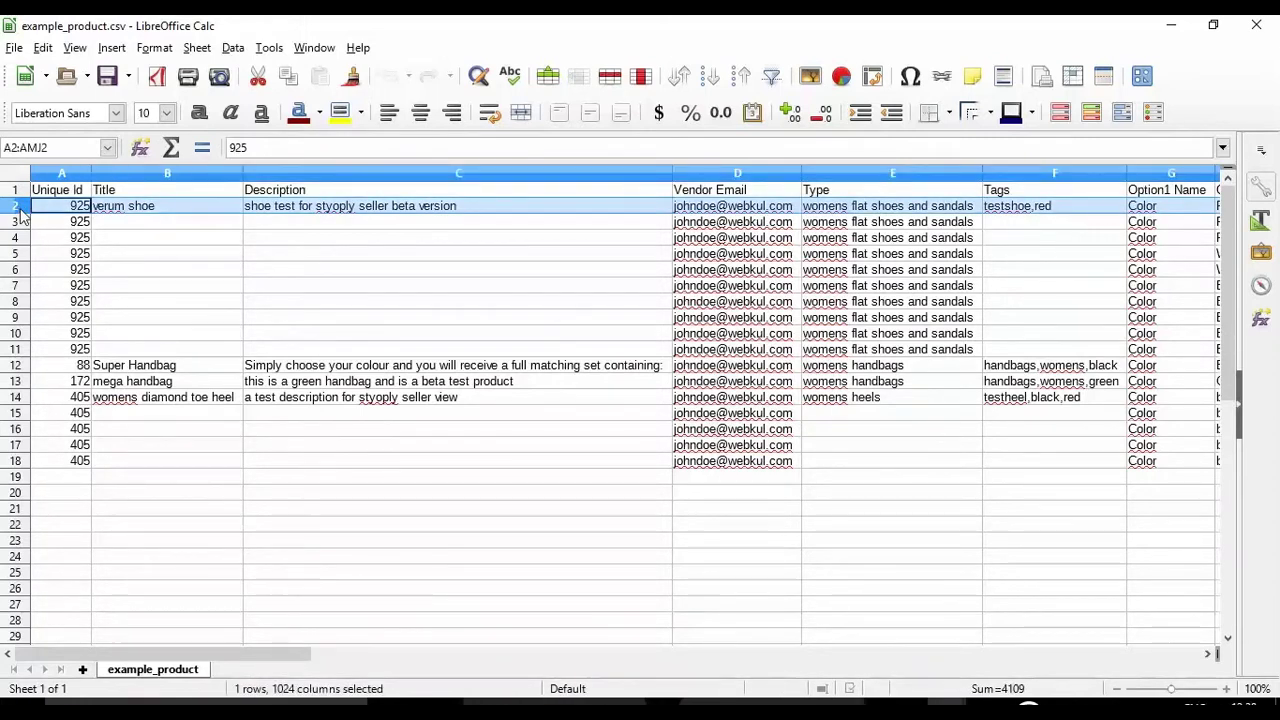
pyautogui.click(75, 209)
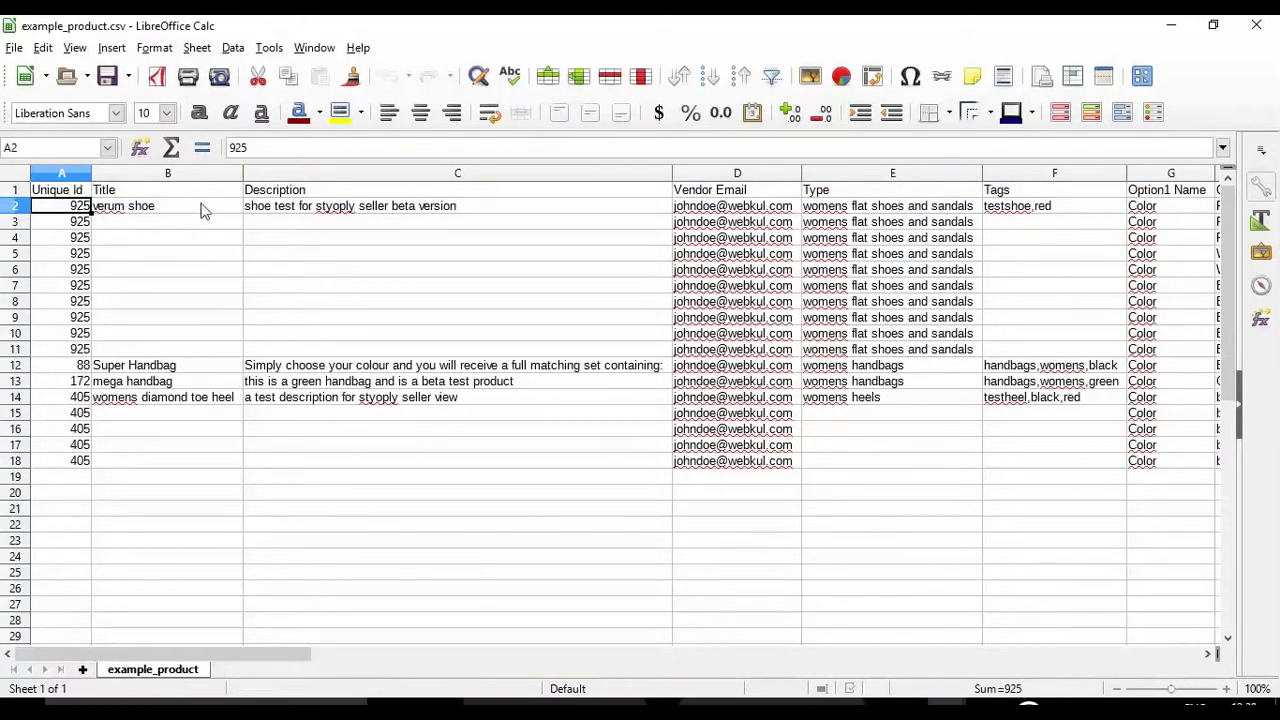
pyautogui.click(946, 703)
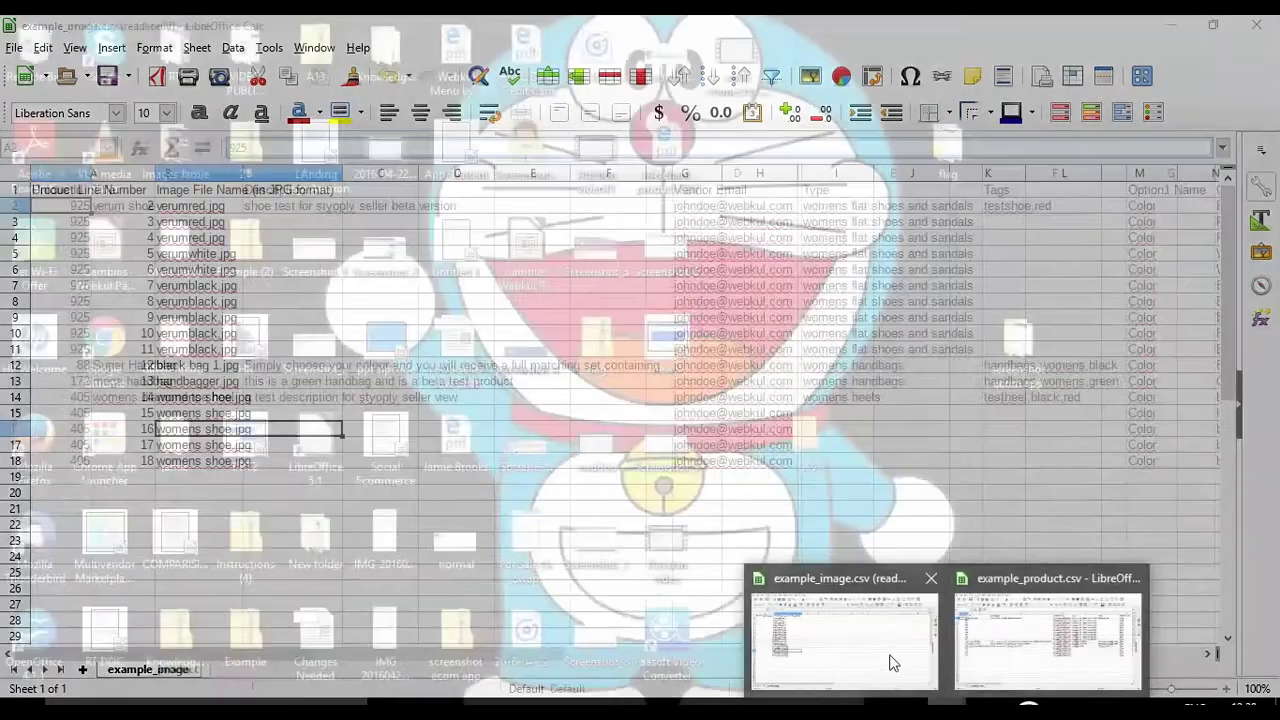
pyautogui.click(892, 660)
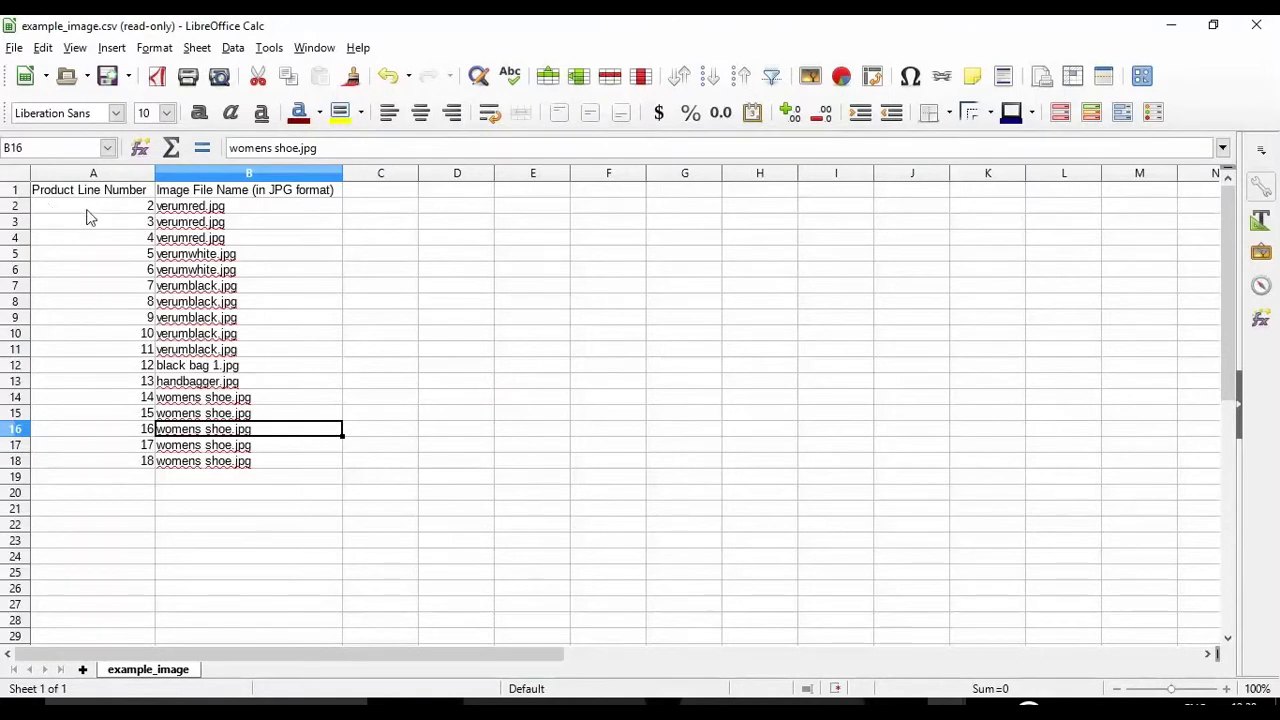
# - Check the first image row's product line number and image file in example_image.csv
pyautogui.click(132, 208)
pyautogui.click(187, 212)
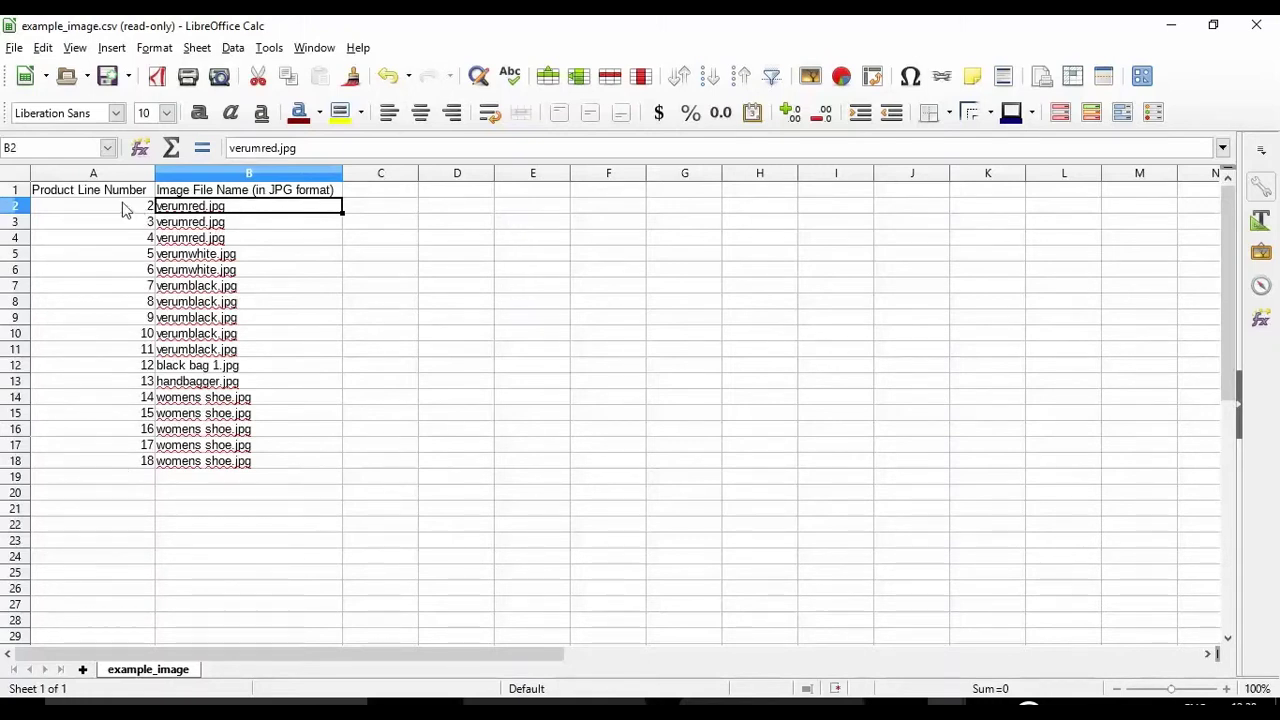
pyautogui.click(123, 208)
pyautogui.click(18, 206)
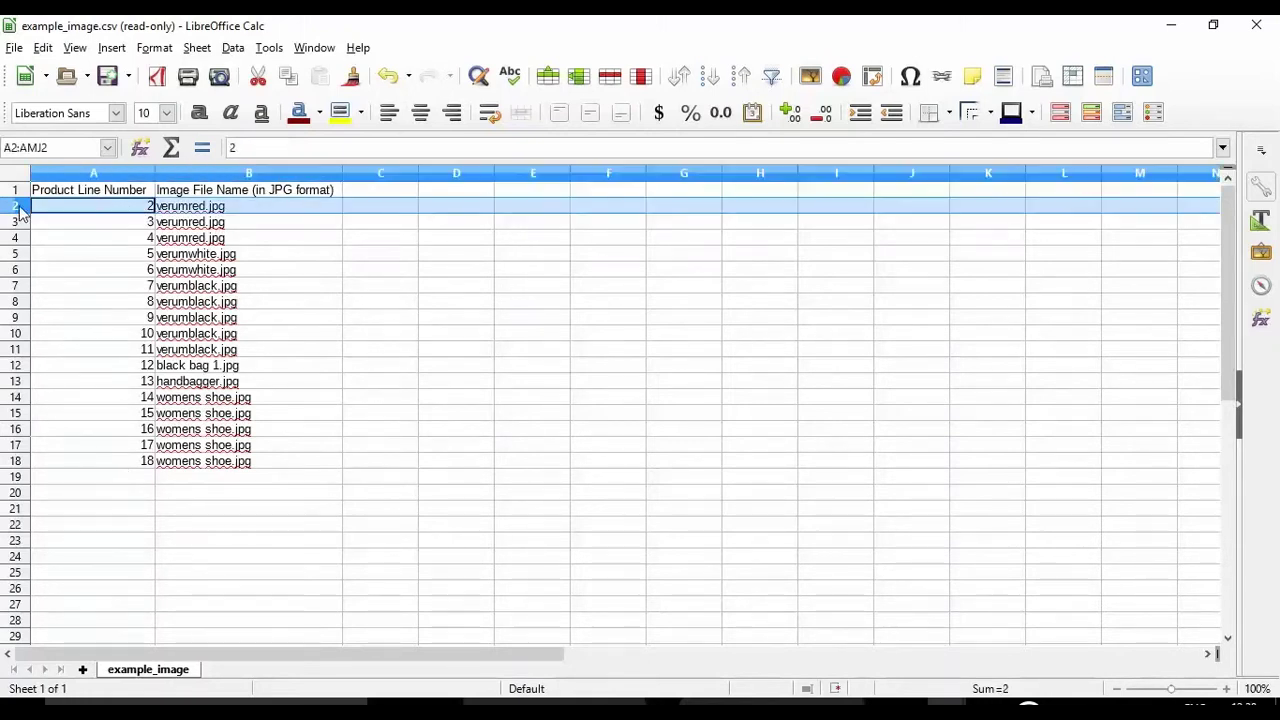
pyautogui.moveTo(945, 705)
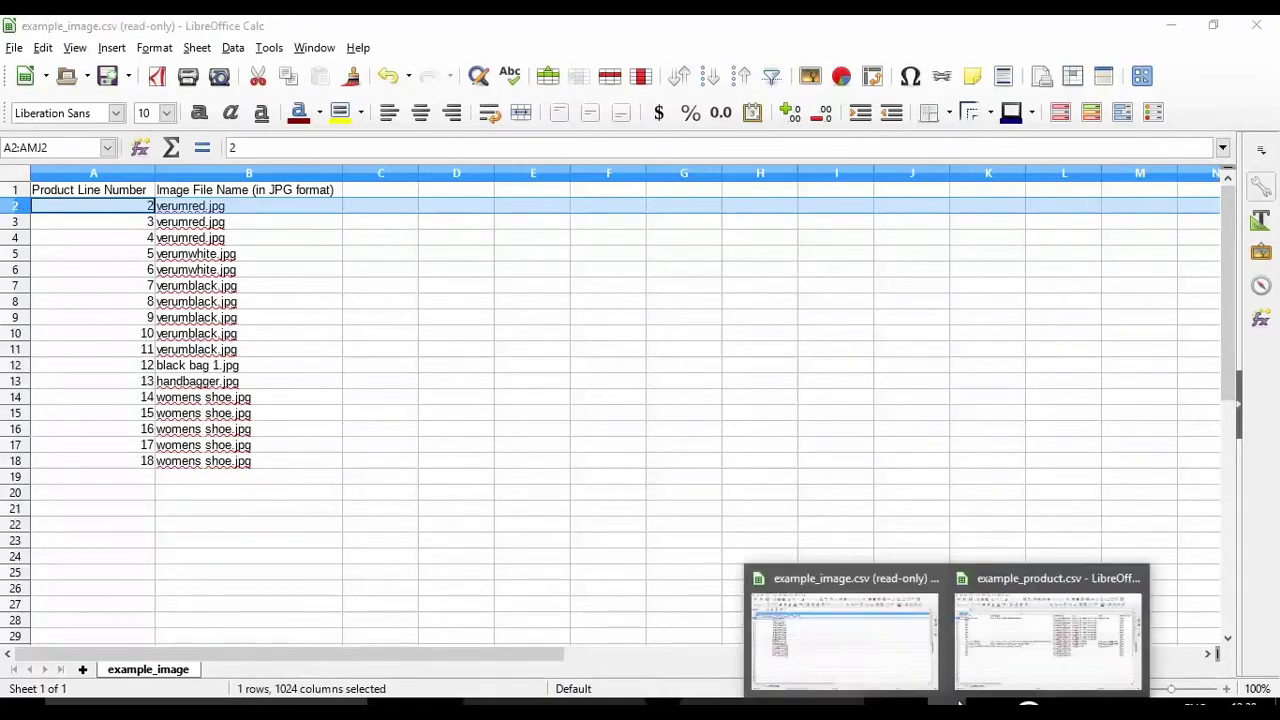
# - Match product line 12, the Super Handbag row in example_product.csv, to image black bag 1.jpg
pyautogui.click(1005, 665)
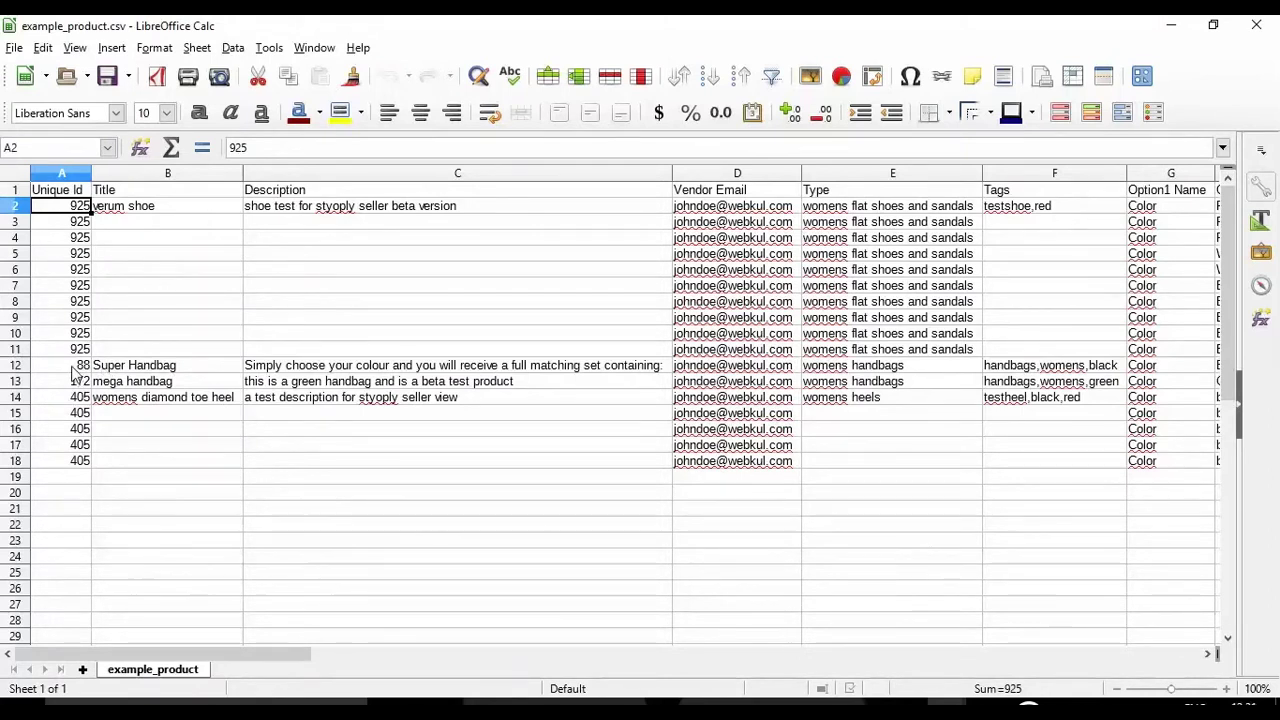
pyautogui.click(16, 366)
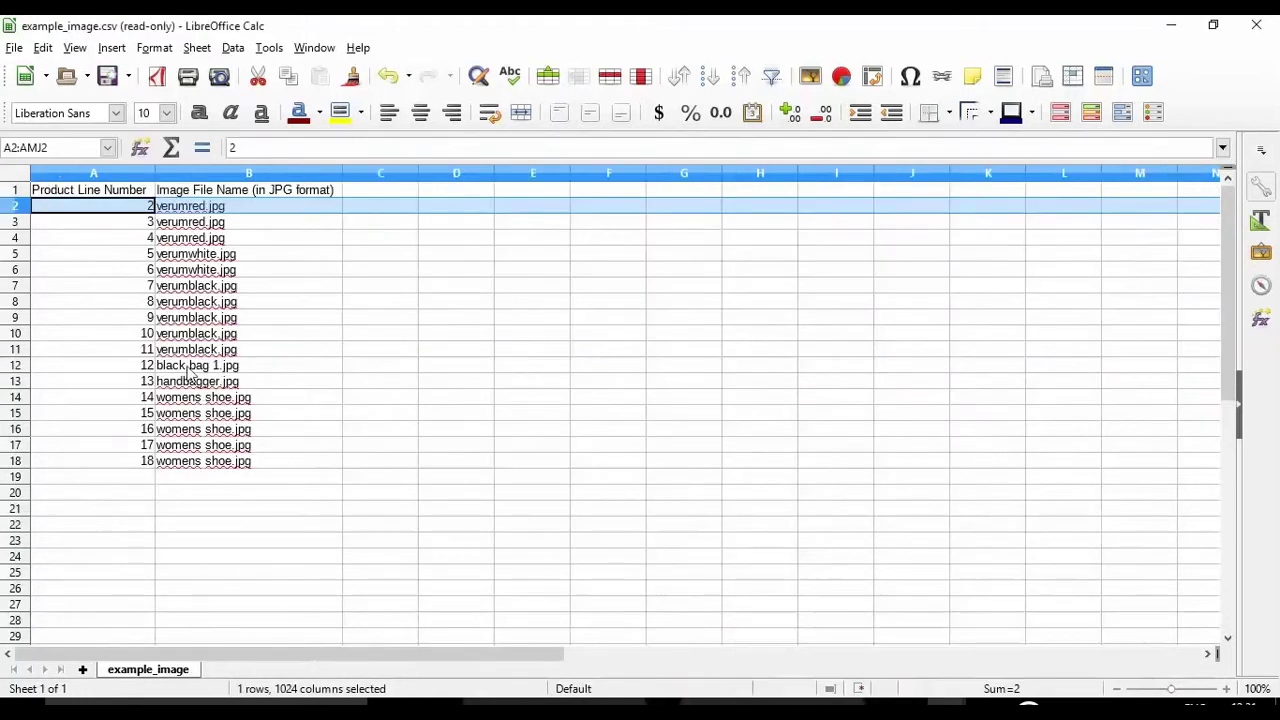
pyautogui.click(190, 370)
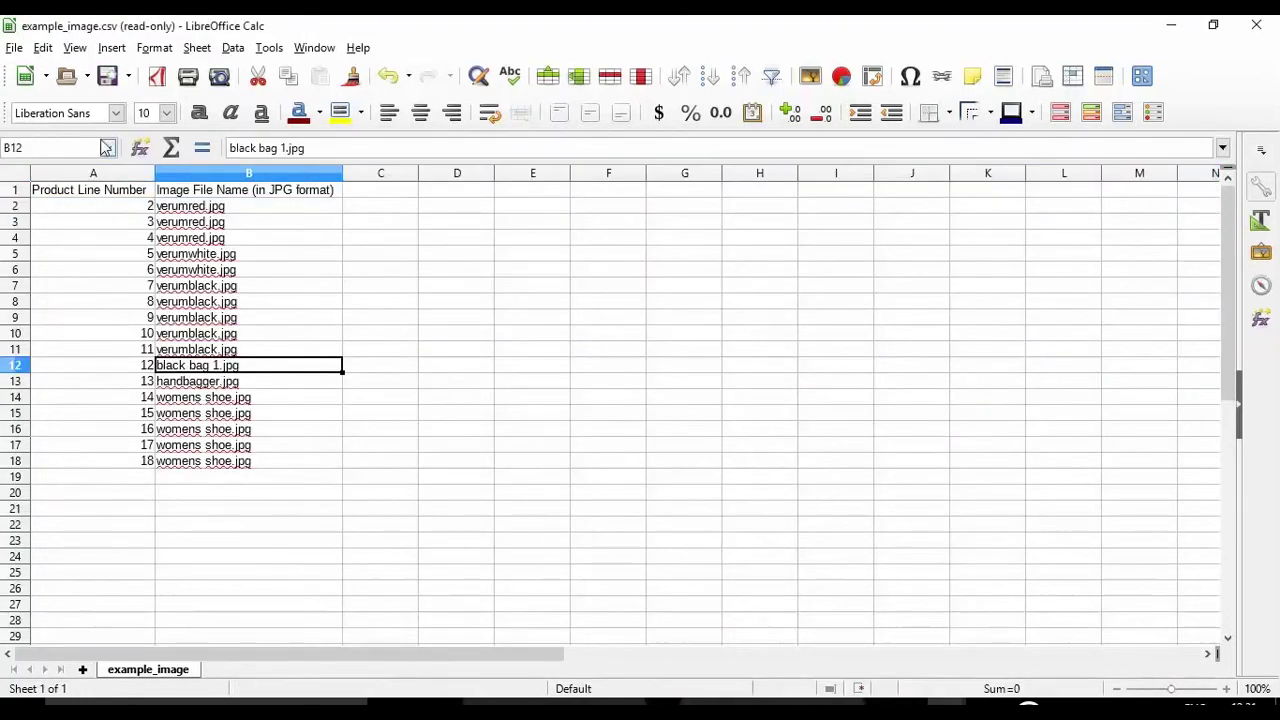
pyautogui.click(127, 371)
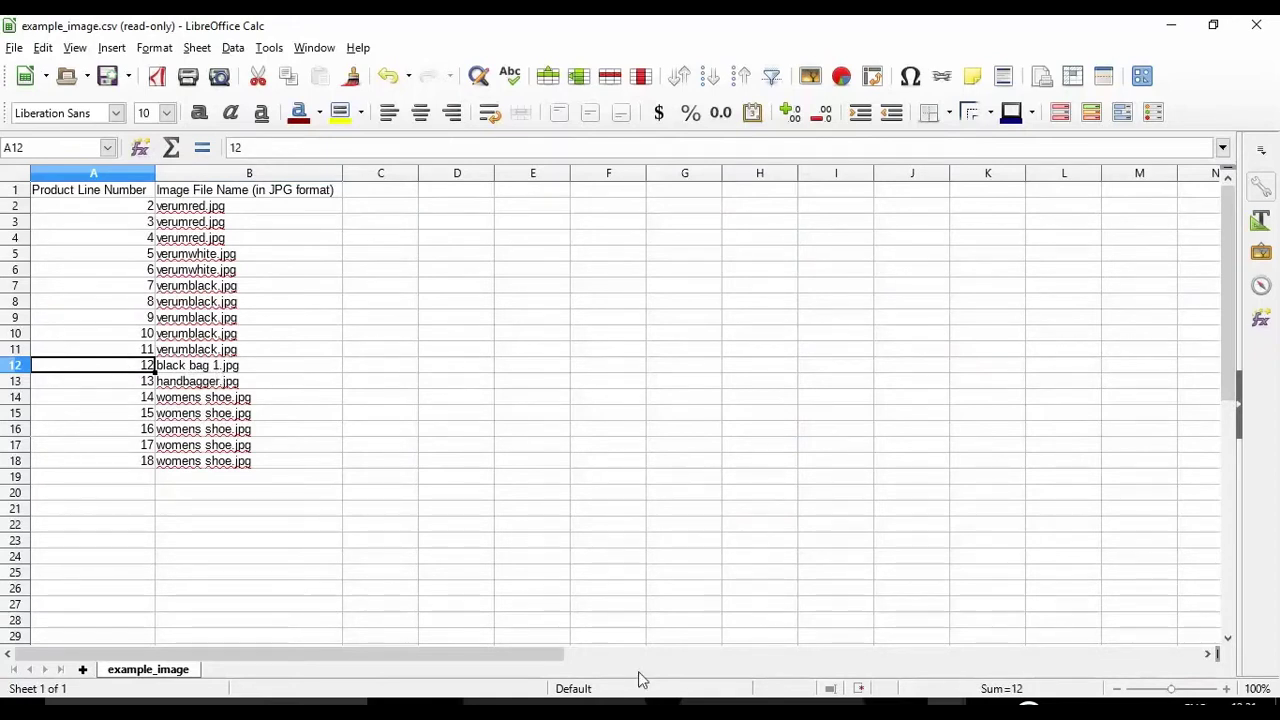
pyautogui.click(710, 663)
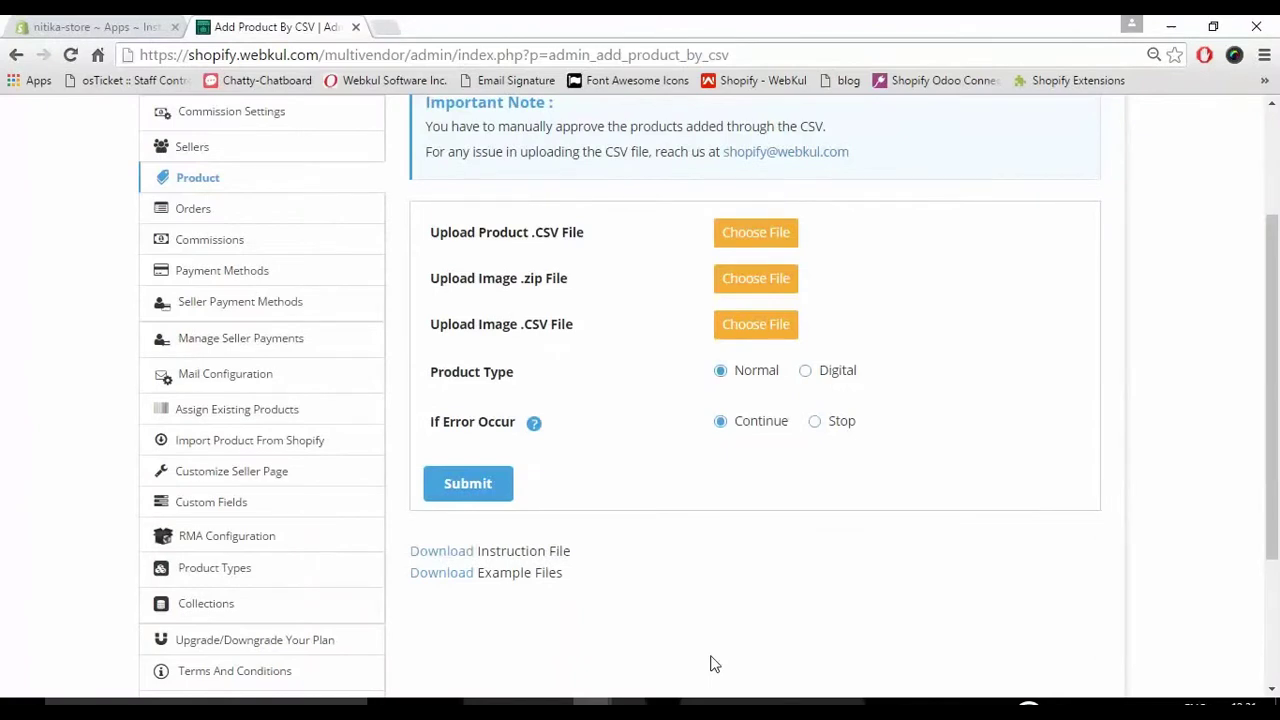
# - Attach example_product.csv from Documents > csv as the product CSV file
pyautogui.click(752, 233)
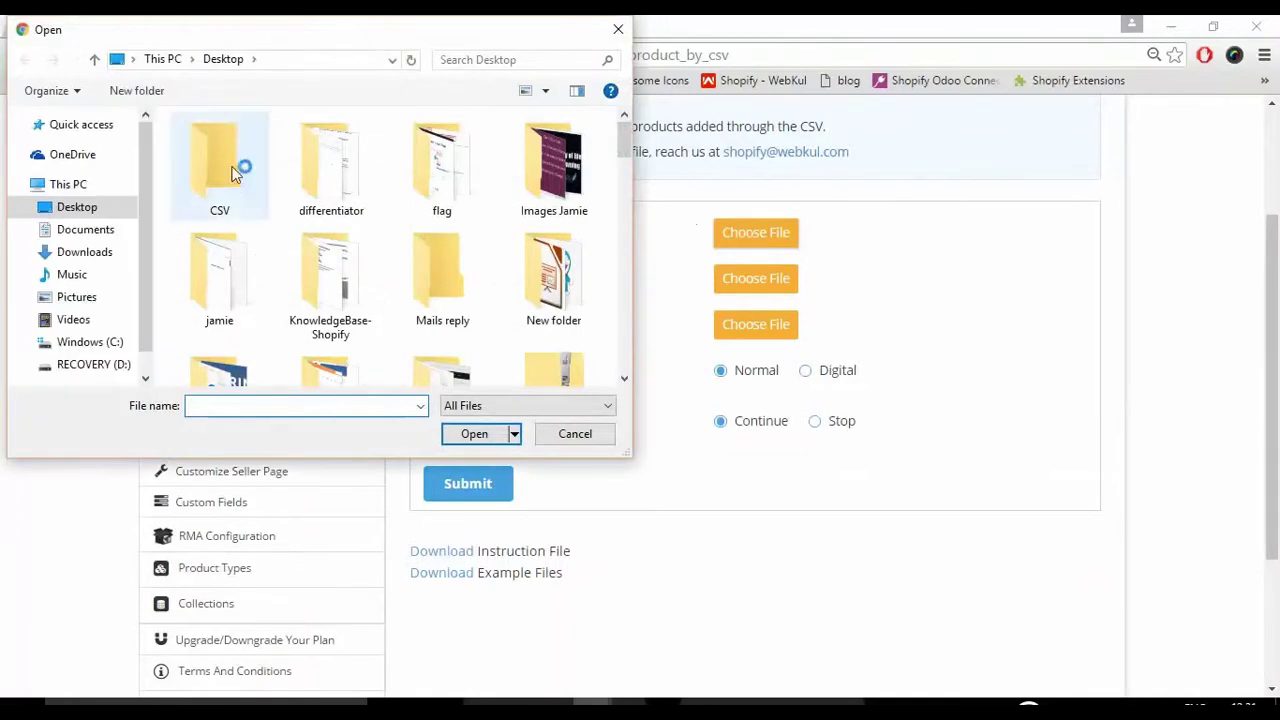
pyautogui.click(82, 231)
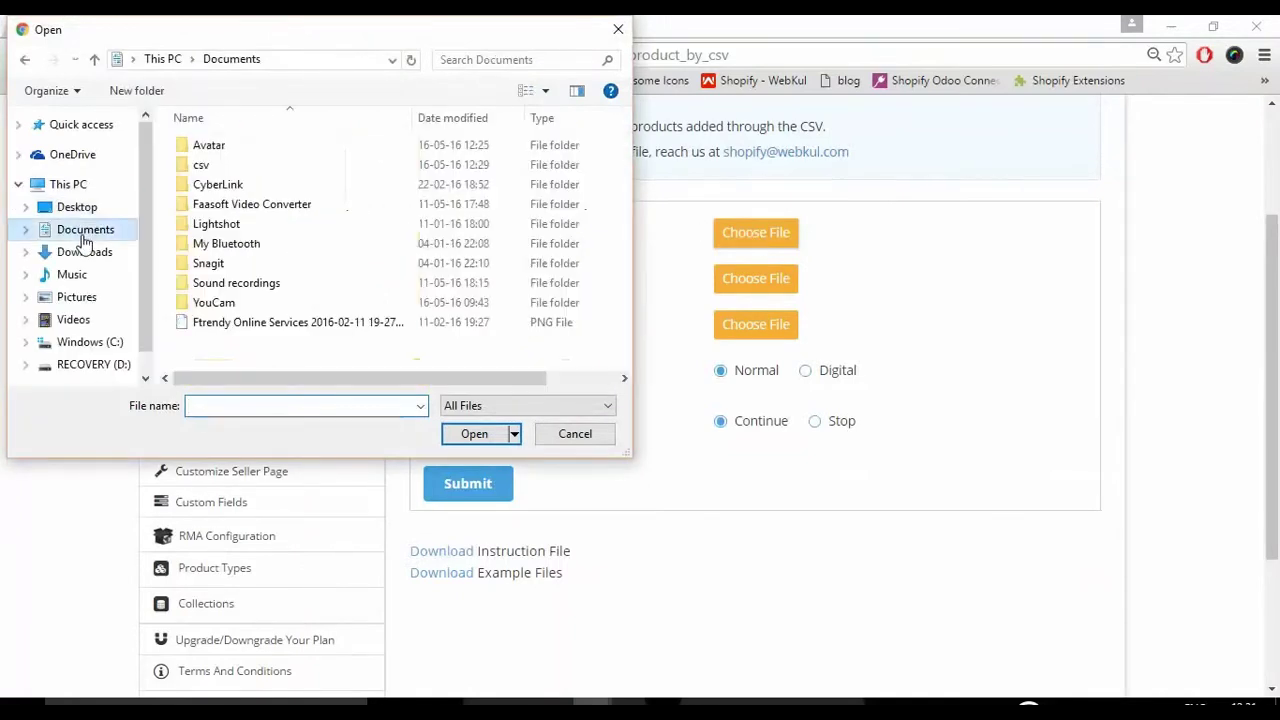
pyautogui.doubleClick(214, 168)
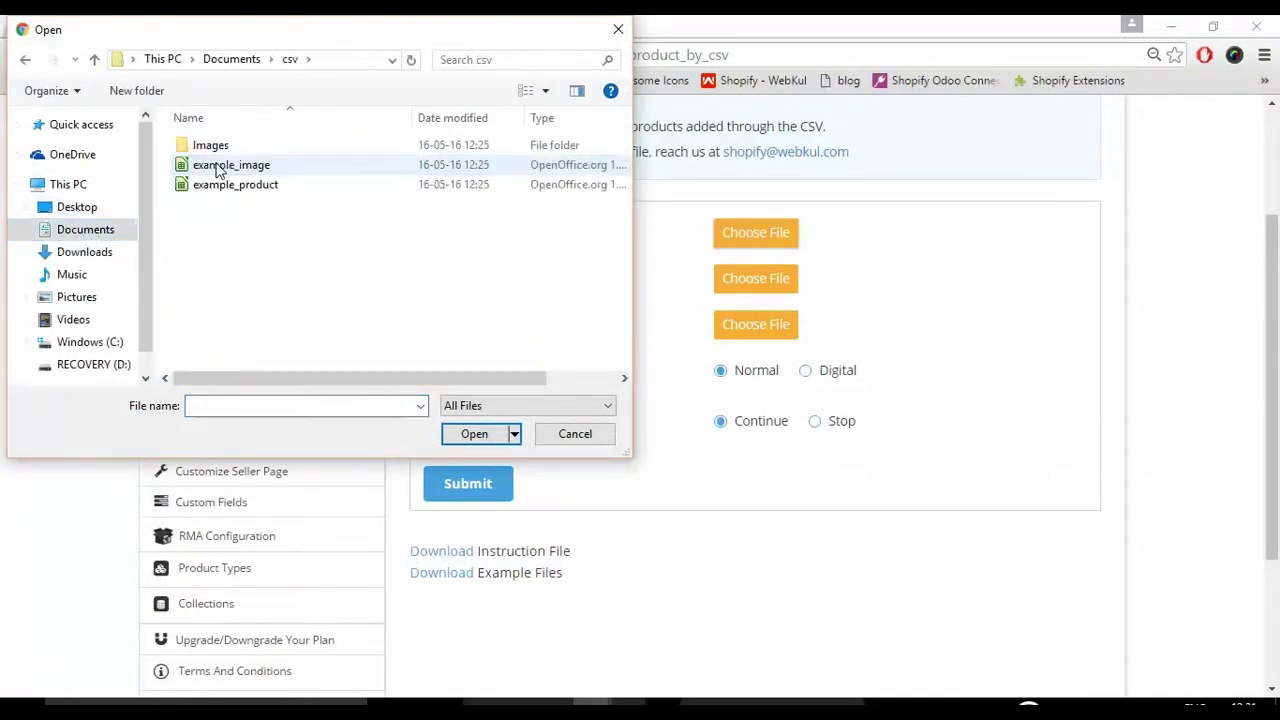
pyautogui.click(229, 186)
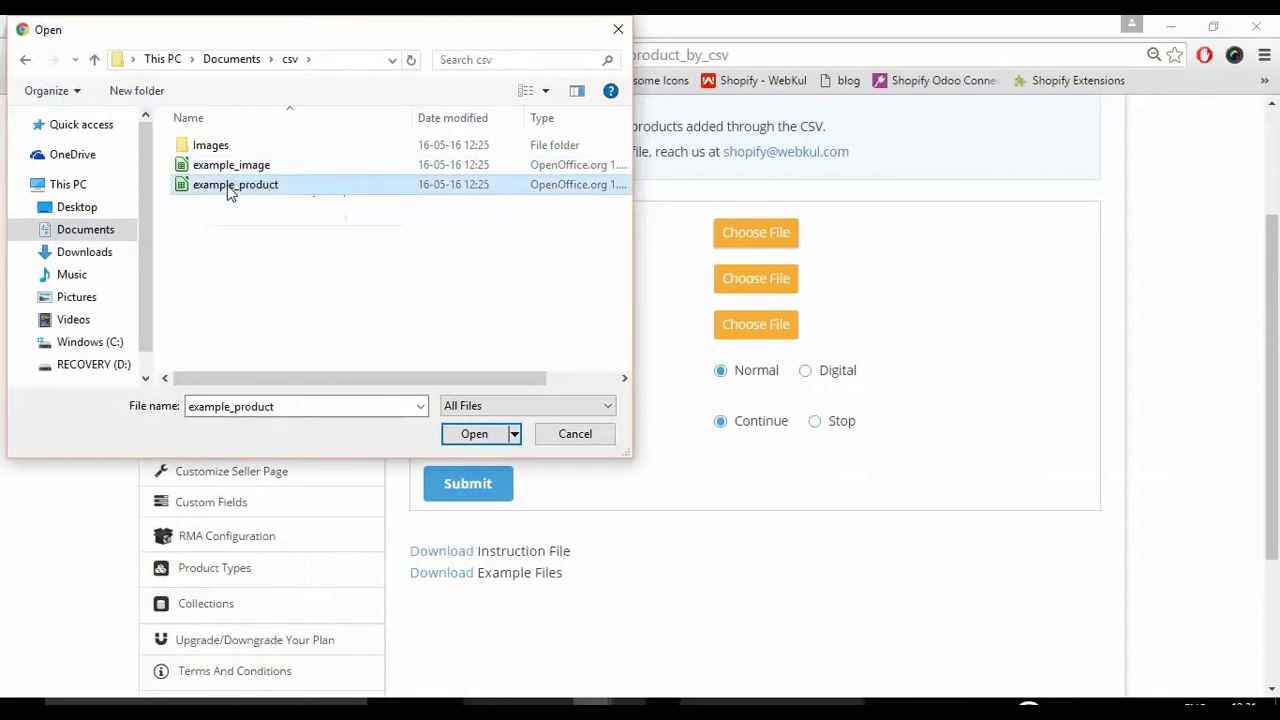
pyautogui.click(476, 434)
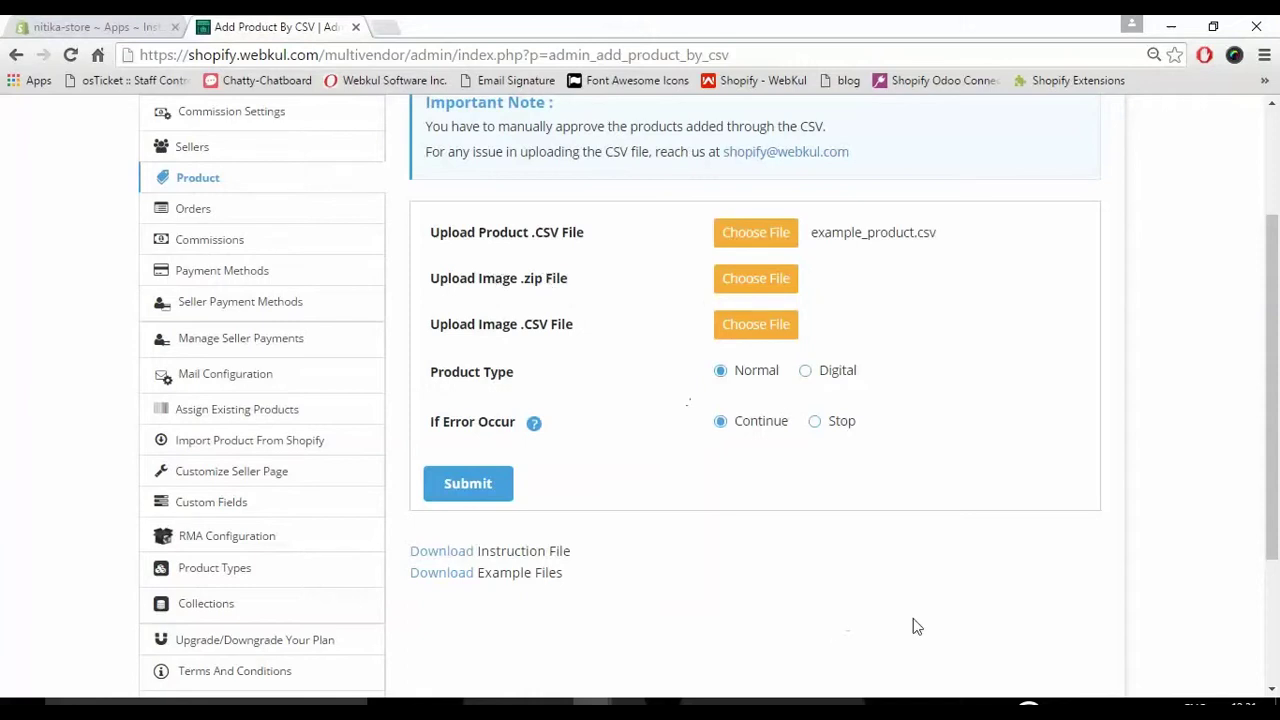
# - Attach Images.zip as the image archive and example_image.csv as the image CSV
pyautogui.click(744, 290)
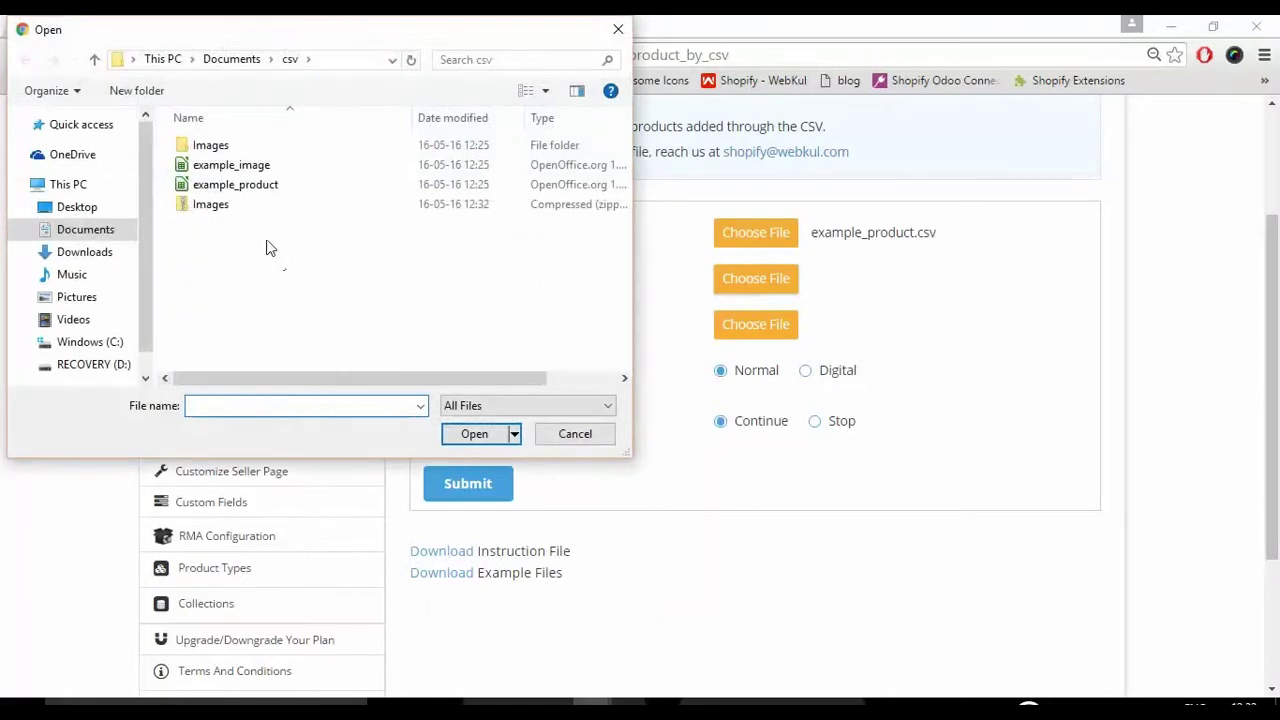
pyautogui.click(252, 209)
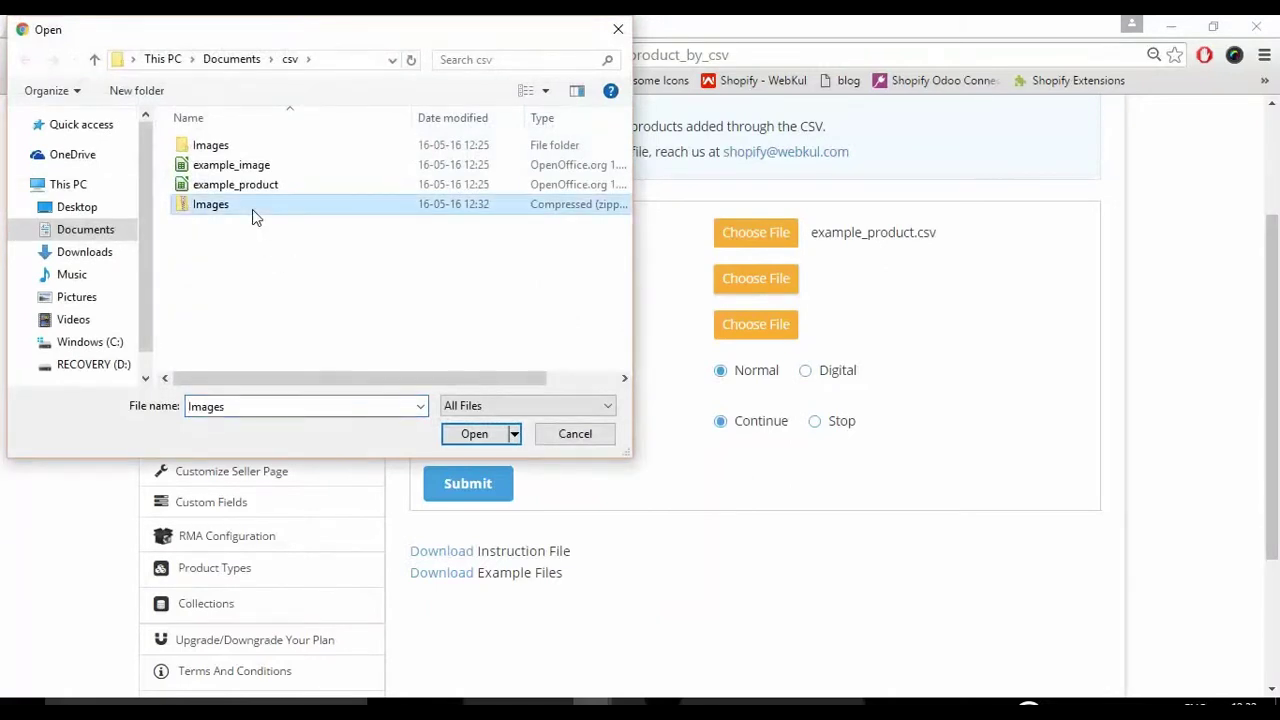
pyautogui.click(465, 433)
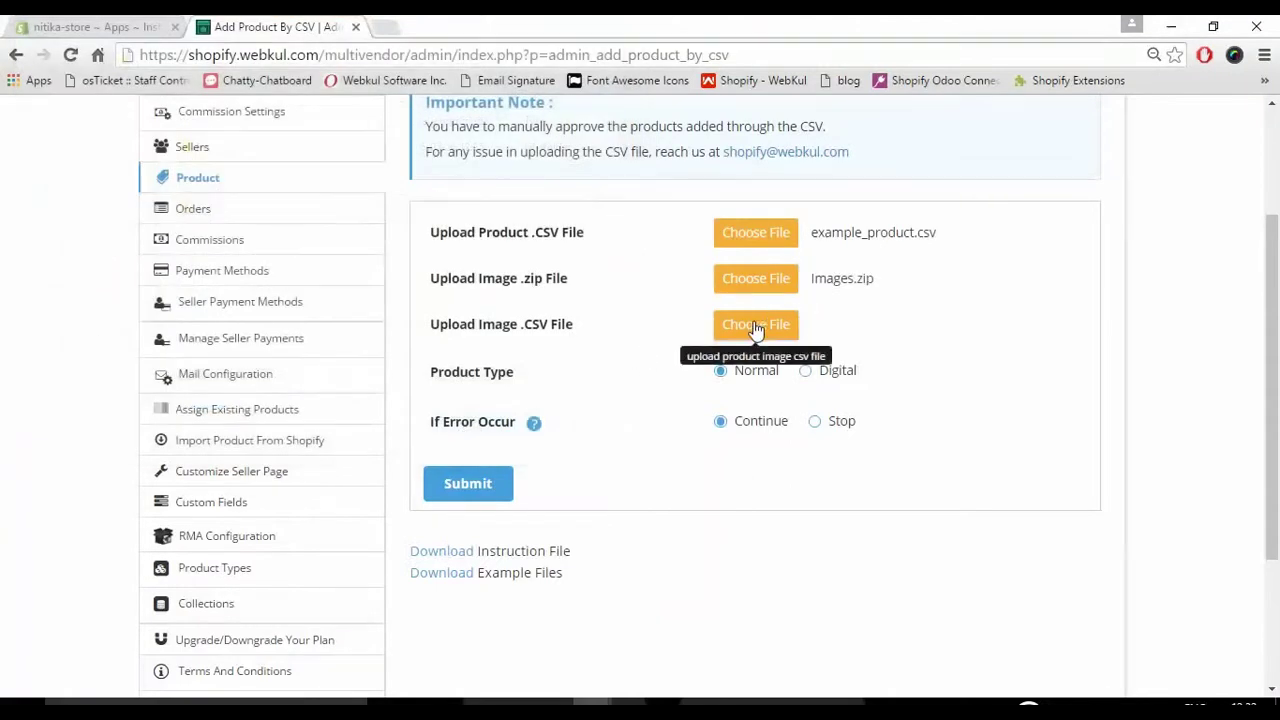
pyautogui.click(755, 326)
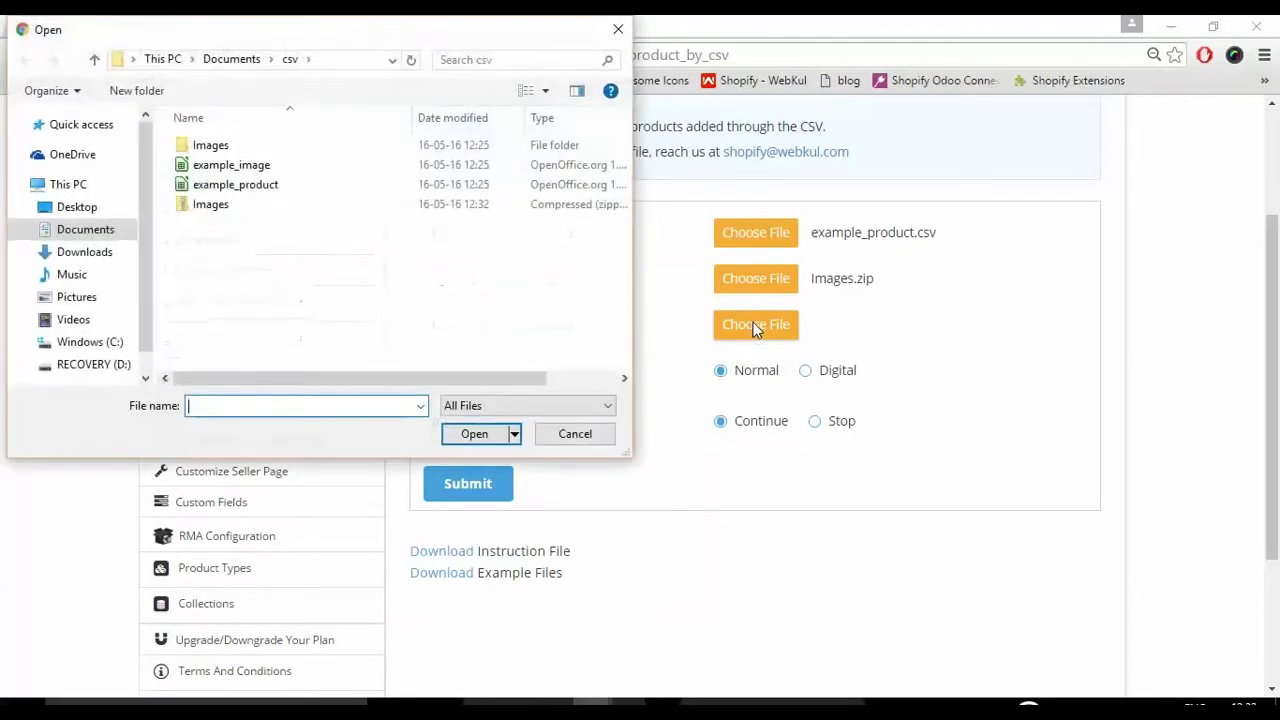
pyautogui.click(282, 166)
pyautogui.click(486, 441)
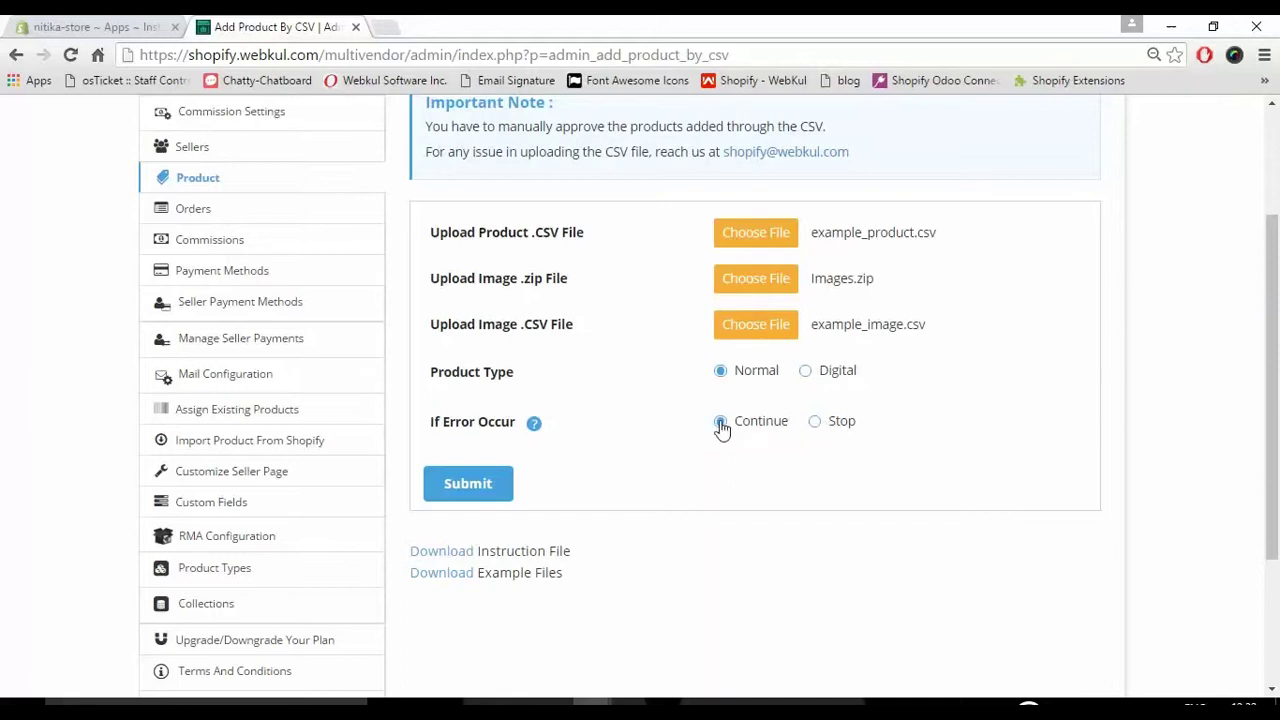
# - Submit the CSV form to import the products into the admin Product list
pyautogui.click(490, 484)
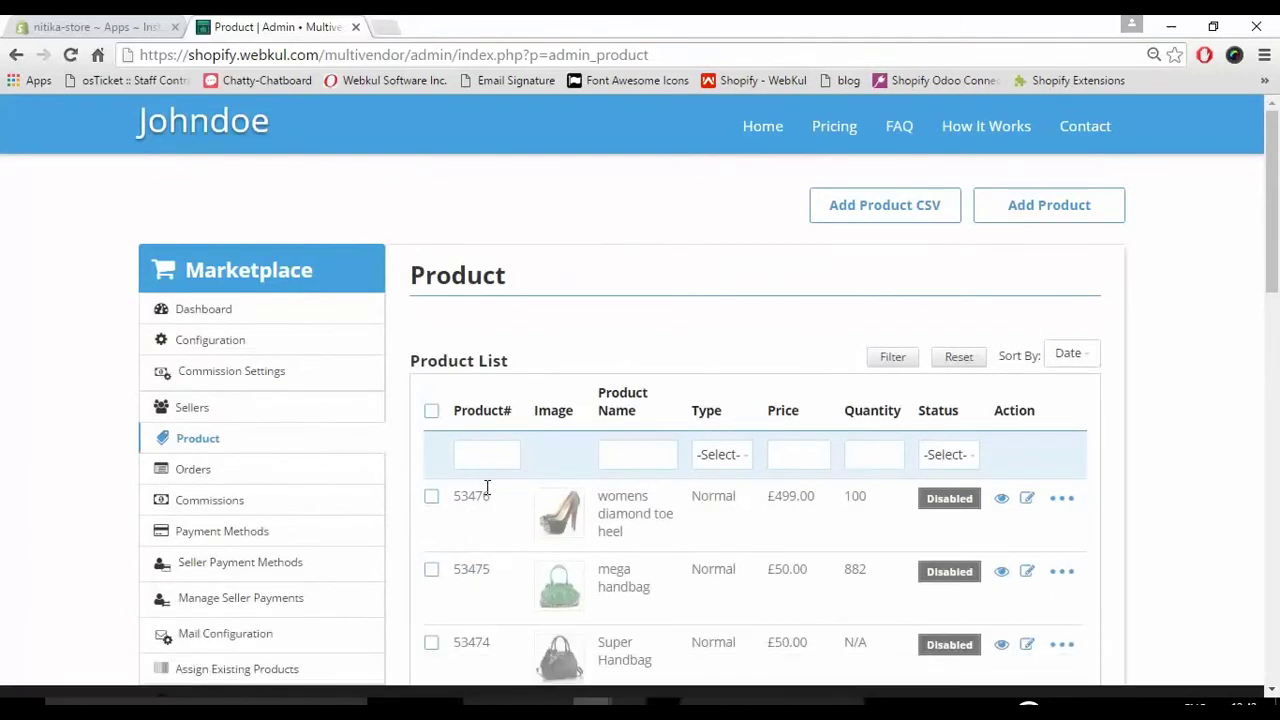
pyautogui.moveTo(1276, 254)
pyautogui.mouseDown()
pyautogui.moveTo(1276, 468)
pyautogui.moveTo(1276, 302)
pyautogui.mouseUp()
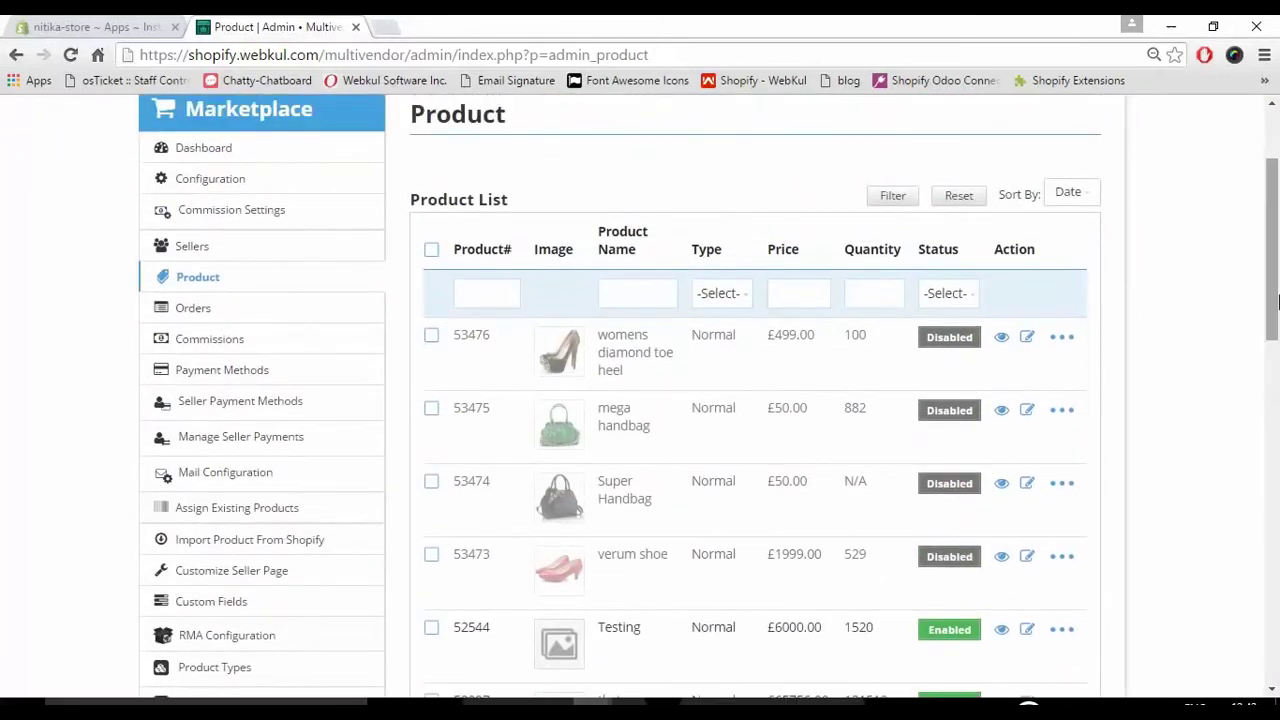
pyautogui.moveTo(1276, 302); pyautogui.dragTo(1276, 193)
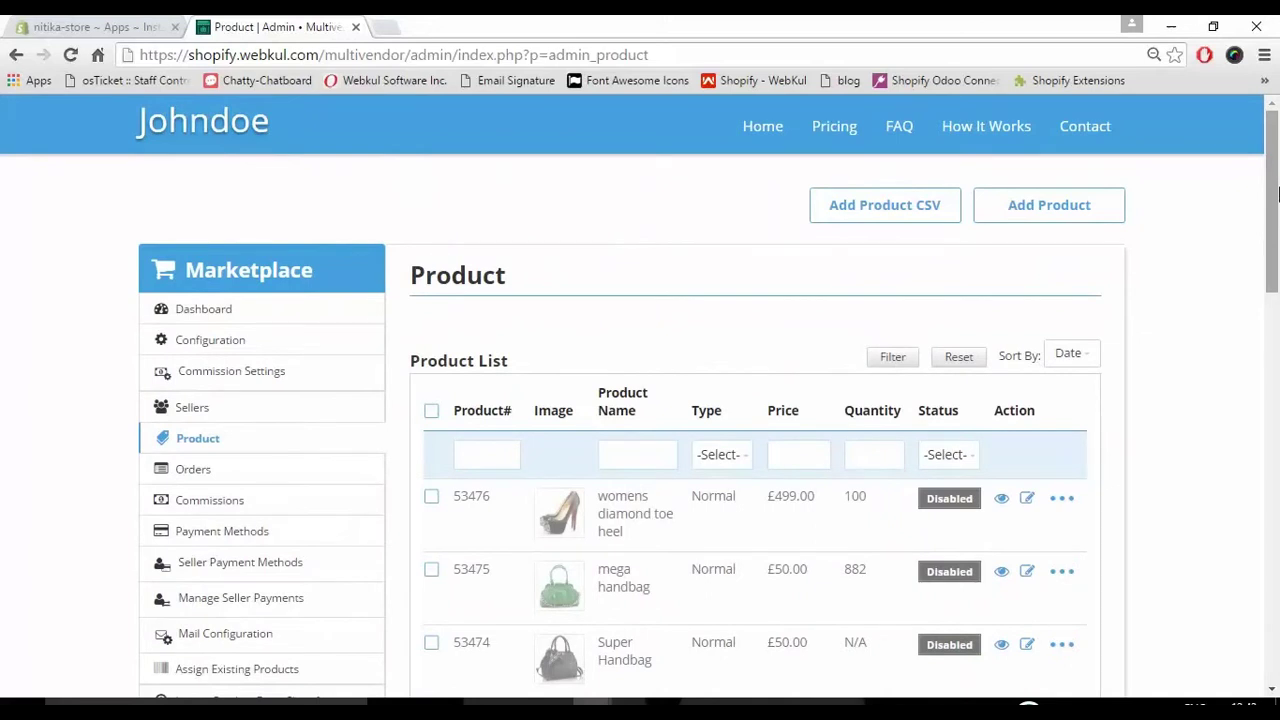
pyautogui.moveTo(1276, 176); pyautogui.dragTo(1276, 222)
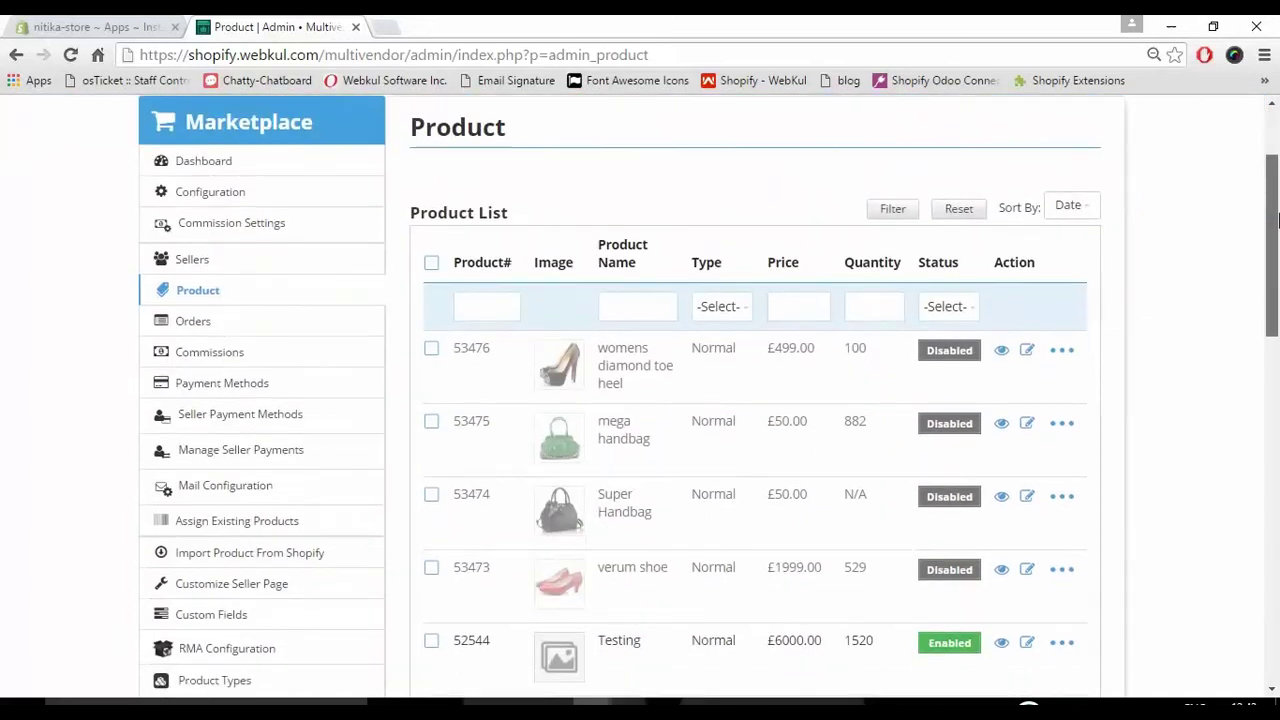